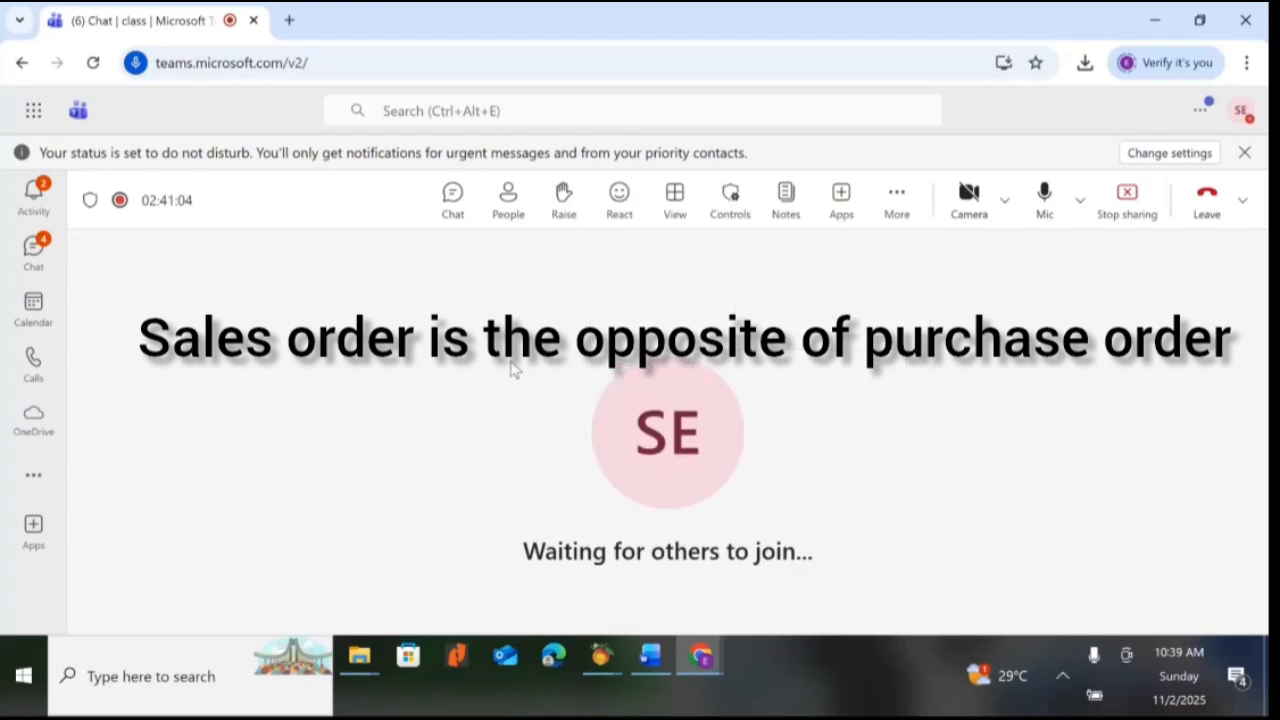
Step: Close the Maintain Inventory Items window and switch to the BARAMA VENTURES LTD company window in Peachtree Accounting
{"action": "mouse_move", "coordinate": [597, 666]}
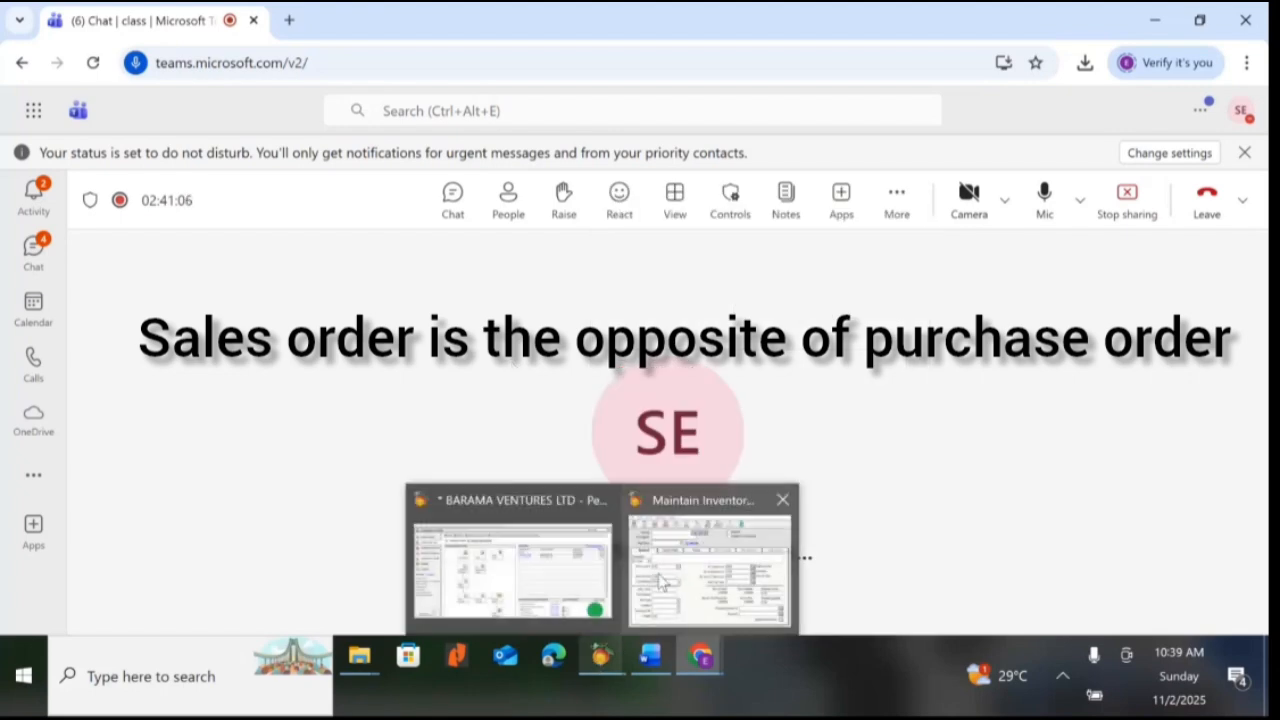
{"action": "left_click", "coordinate": [688, 567]}
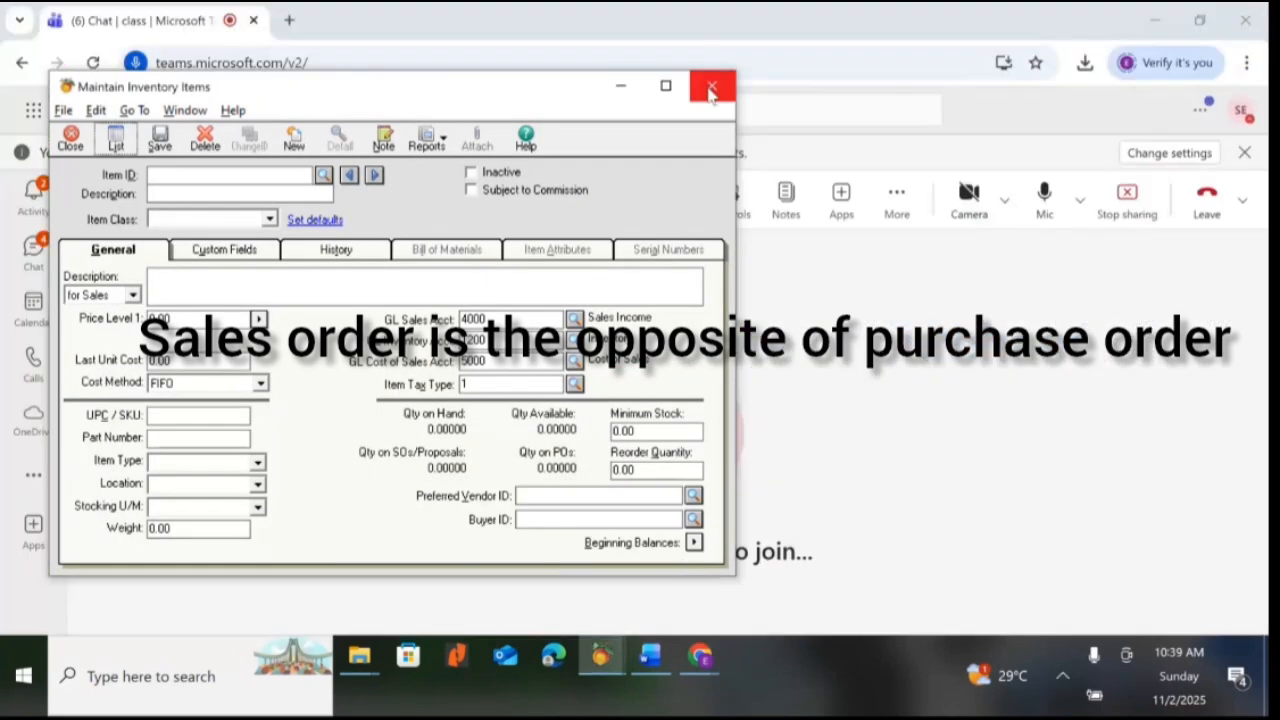
{"action": "left_click", "coordinate": [712, 88]}
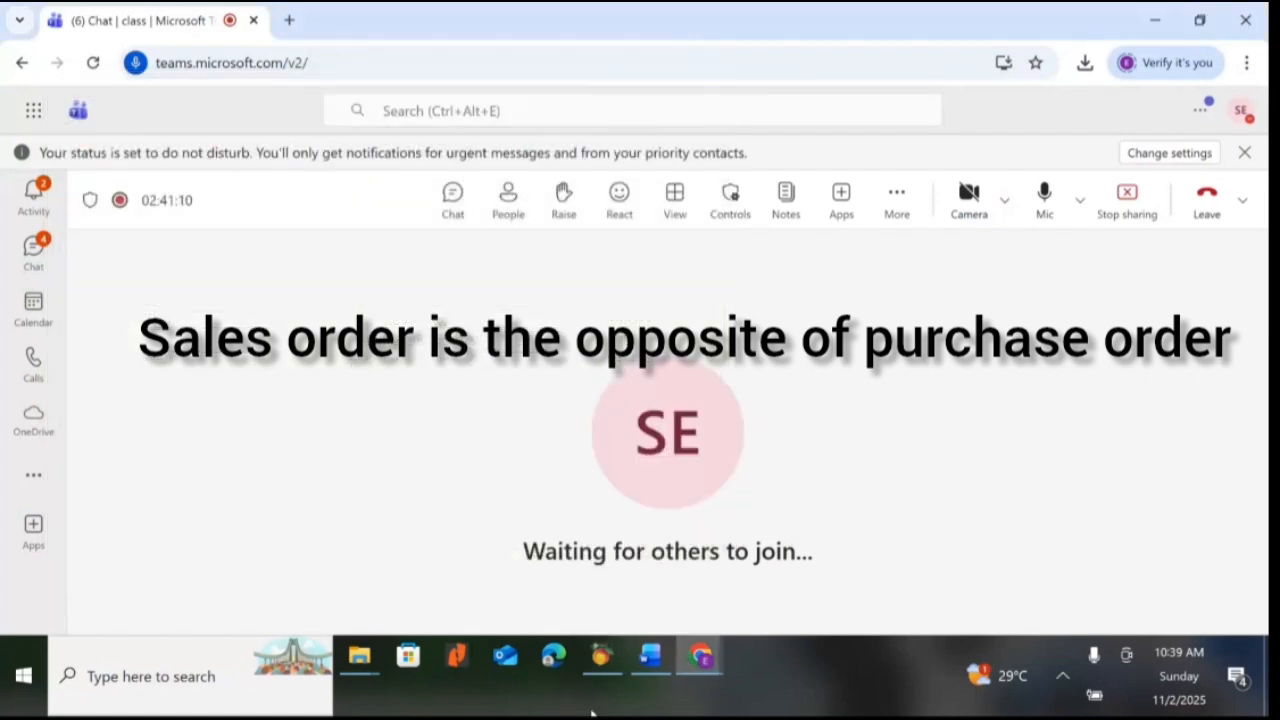
{"action": "mouse_move", "coordinate": [604, 660]}
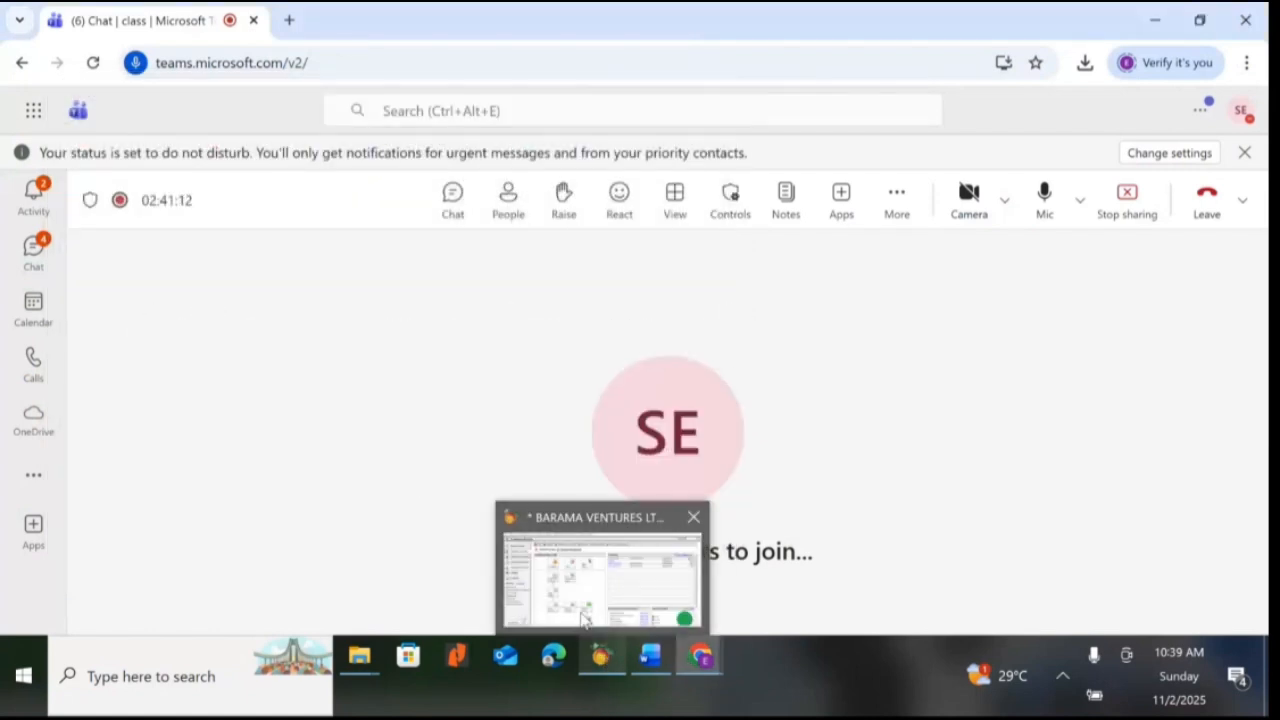
{"action": "left_click", "coordinate": [584, 618]}
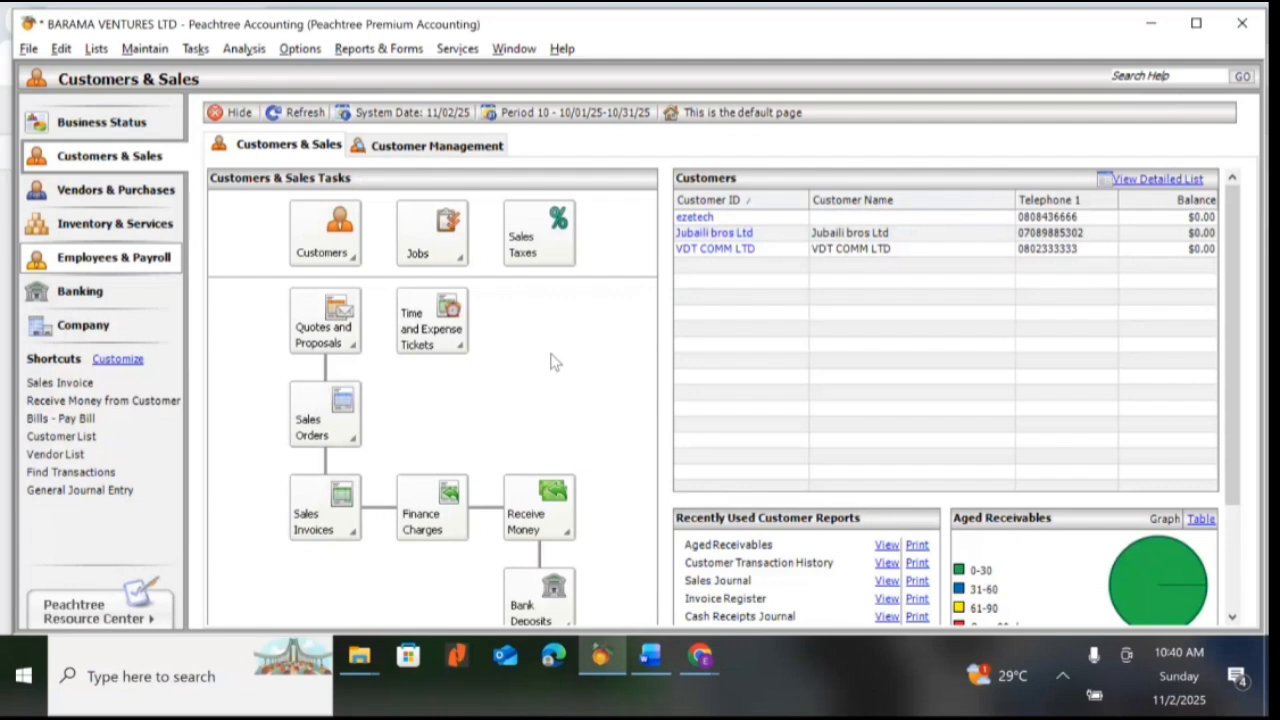
Step: Open a blank sales order form for entering a customer's order
{"action": "left_click", "coordinate": [195, 50]}
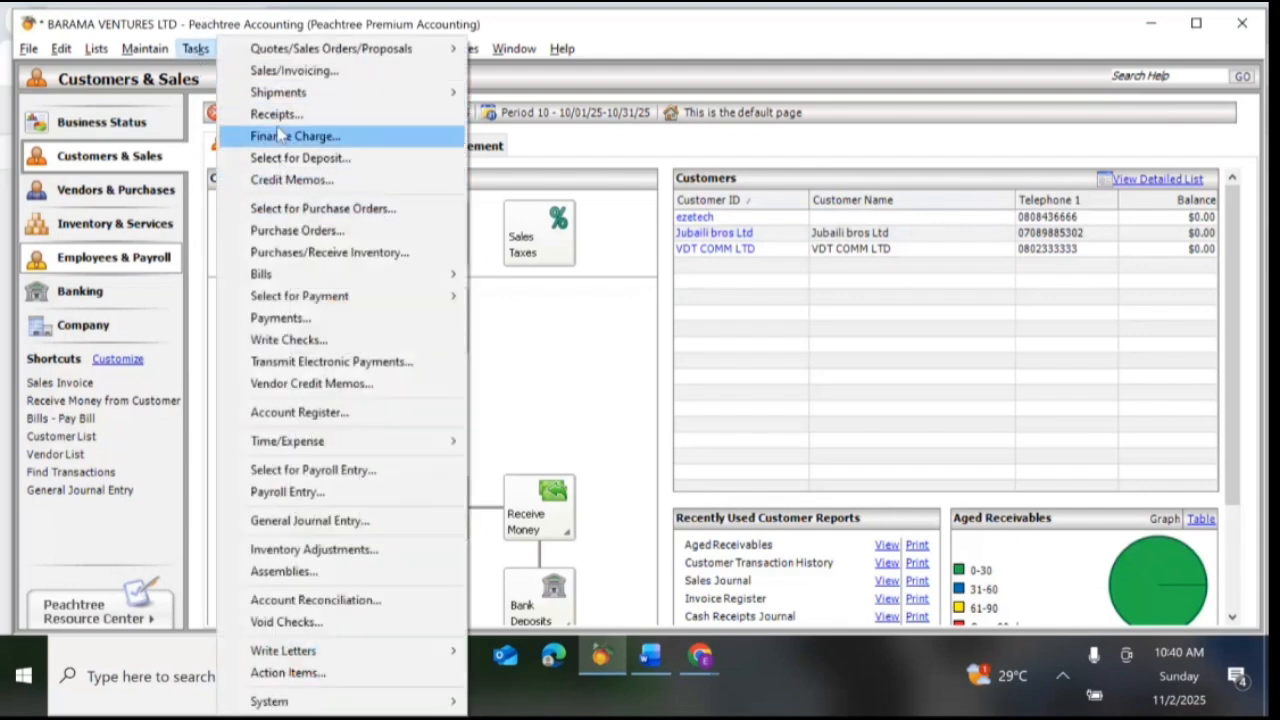
{"action": "mouse_move", "coordinate": [279, 55]}
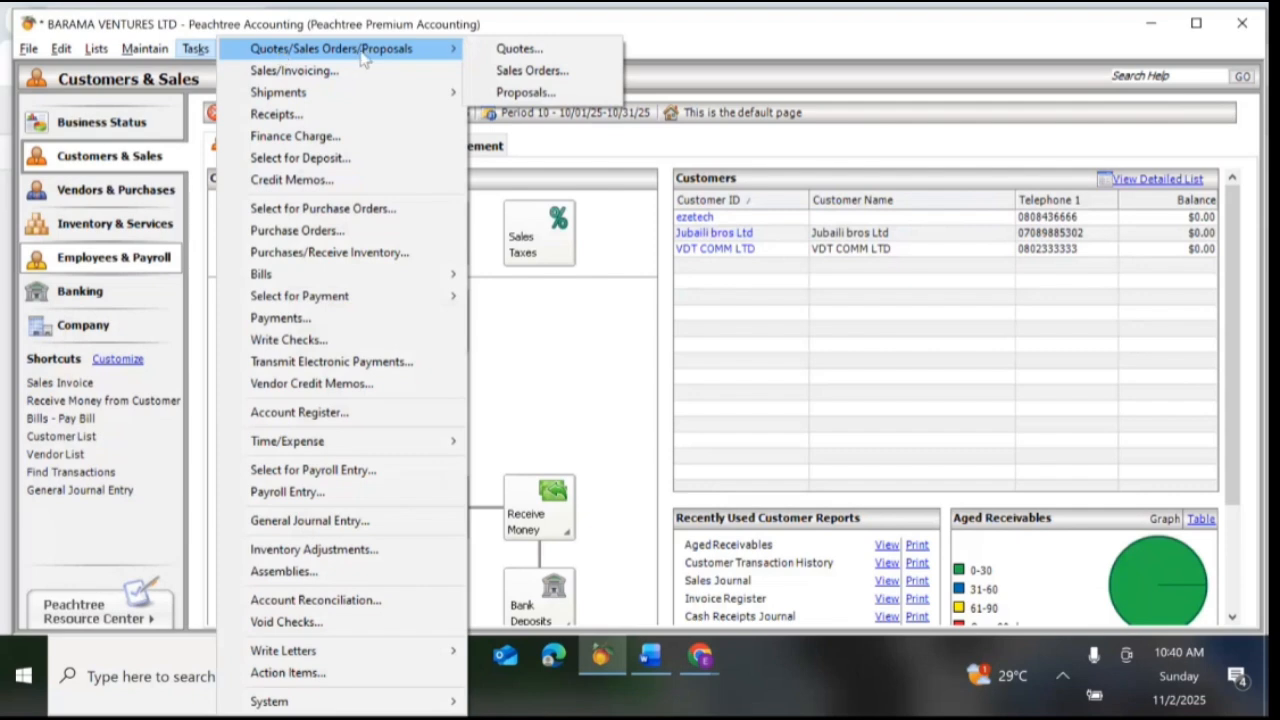
{"action": "left_click", "coordinate": [518, 71]}
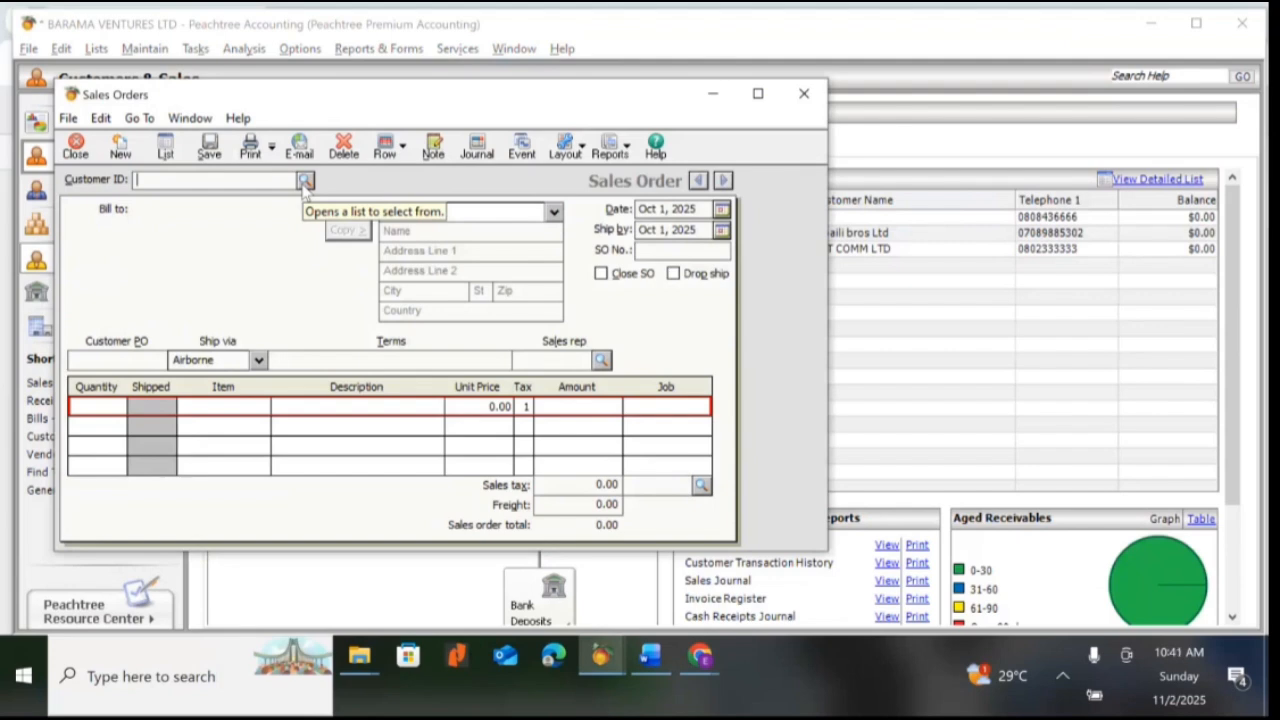
Step: Check the customer's order in the Word document, select Jubaili bros Ltd as the sales order customer, and set the order date to Oct 10, 2025
{"action": "left_click", "coordinate": [304, 186]}
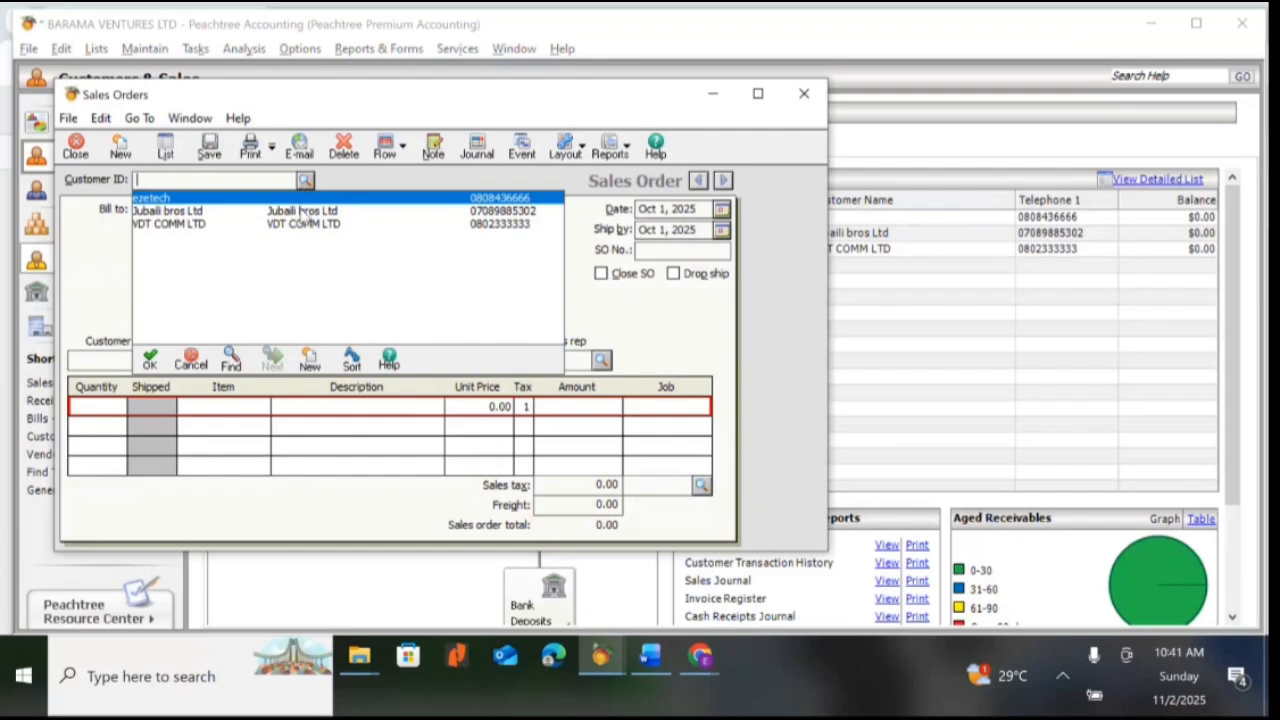
{"action": "mouse_move", "coordinate": [655, 657]}
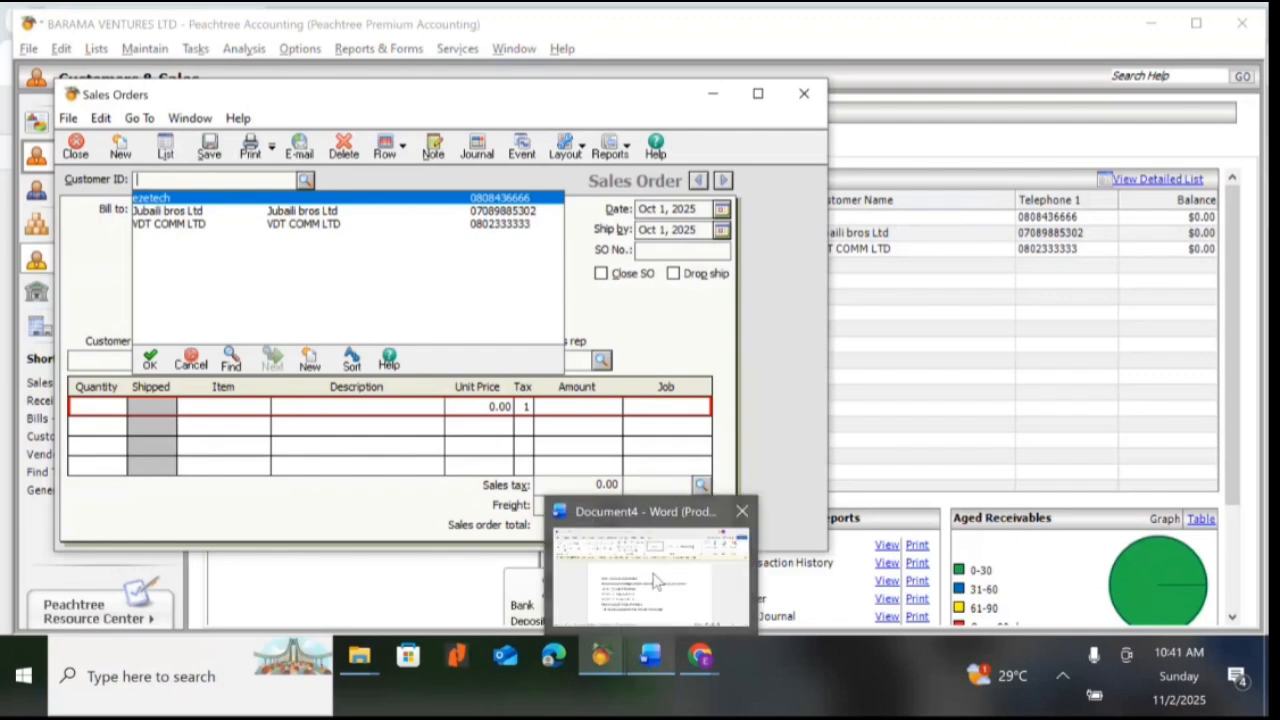
{"action": "left_click", "coordinate": [652, 578]}
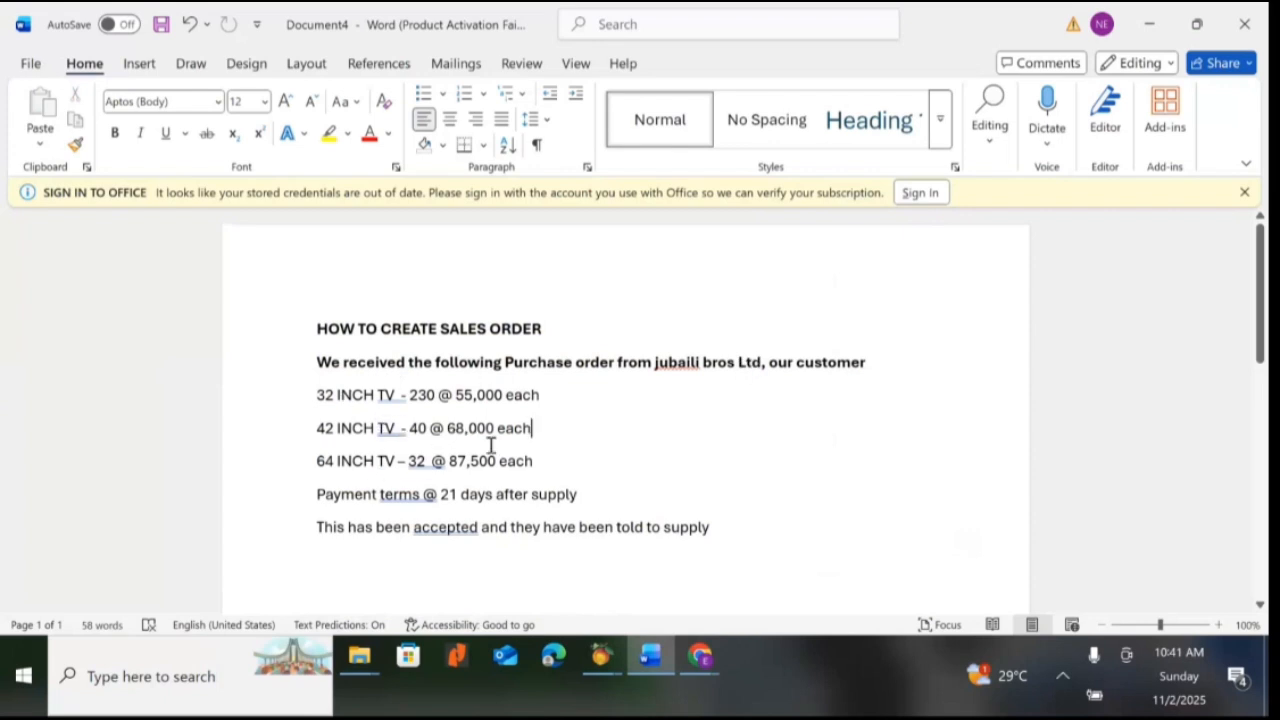
{"action": "mouse_move", "coordinate": [600, 655]}
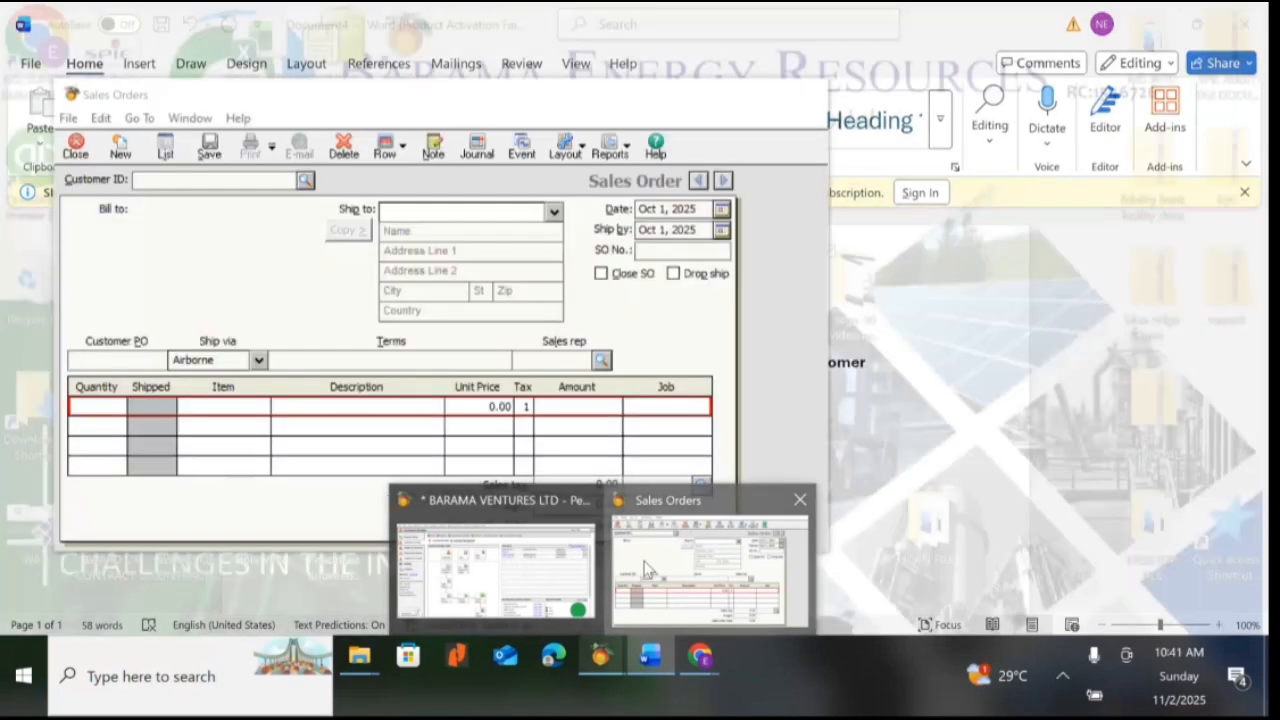
{"action": "left_click", "coordinate": [705, 570]}
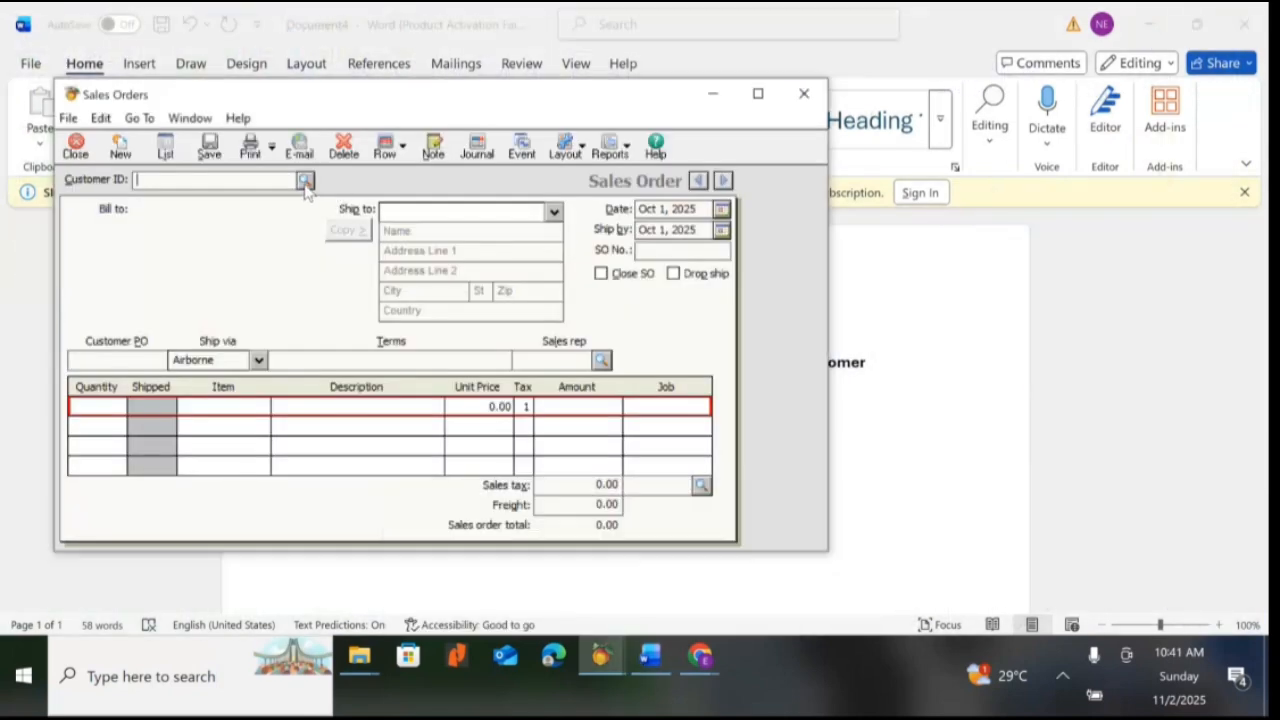
{"action": "left_click", "coordinate": [305, 181]}
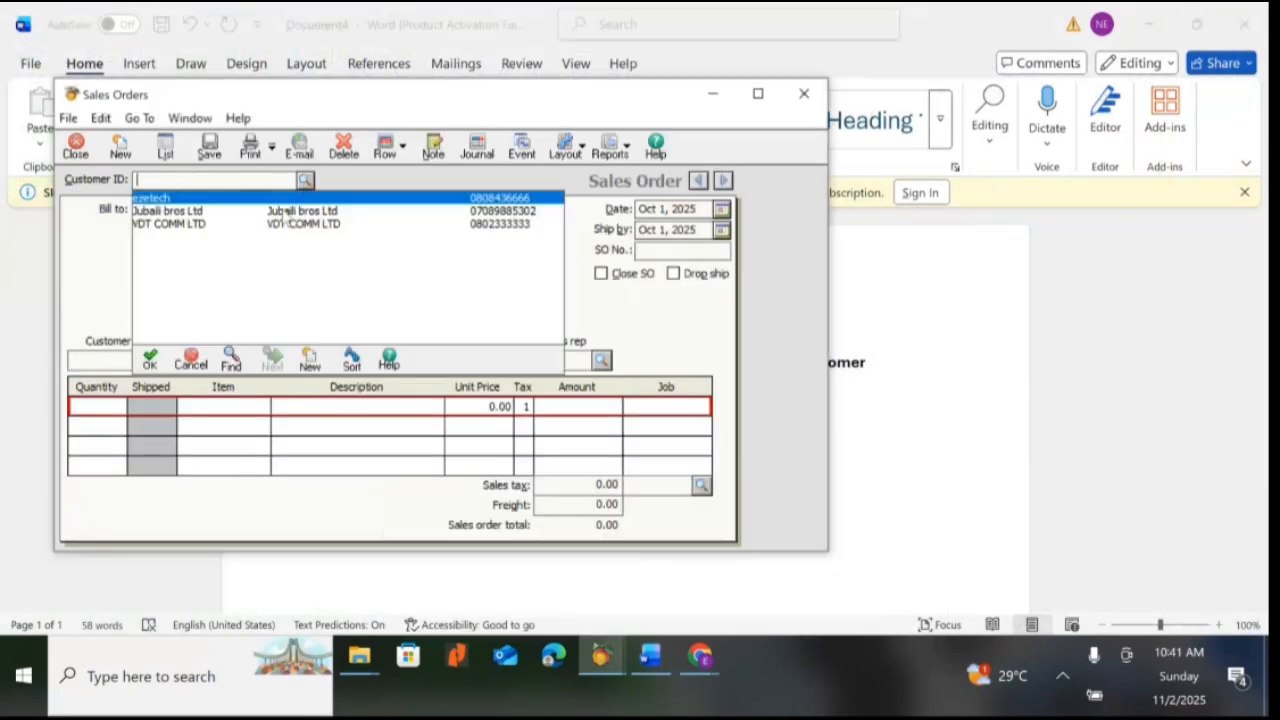
{"action": "double_click", "coordinate": [285, 212]}
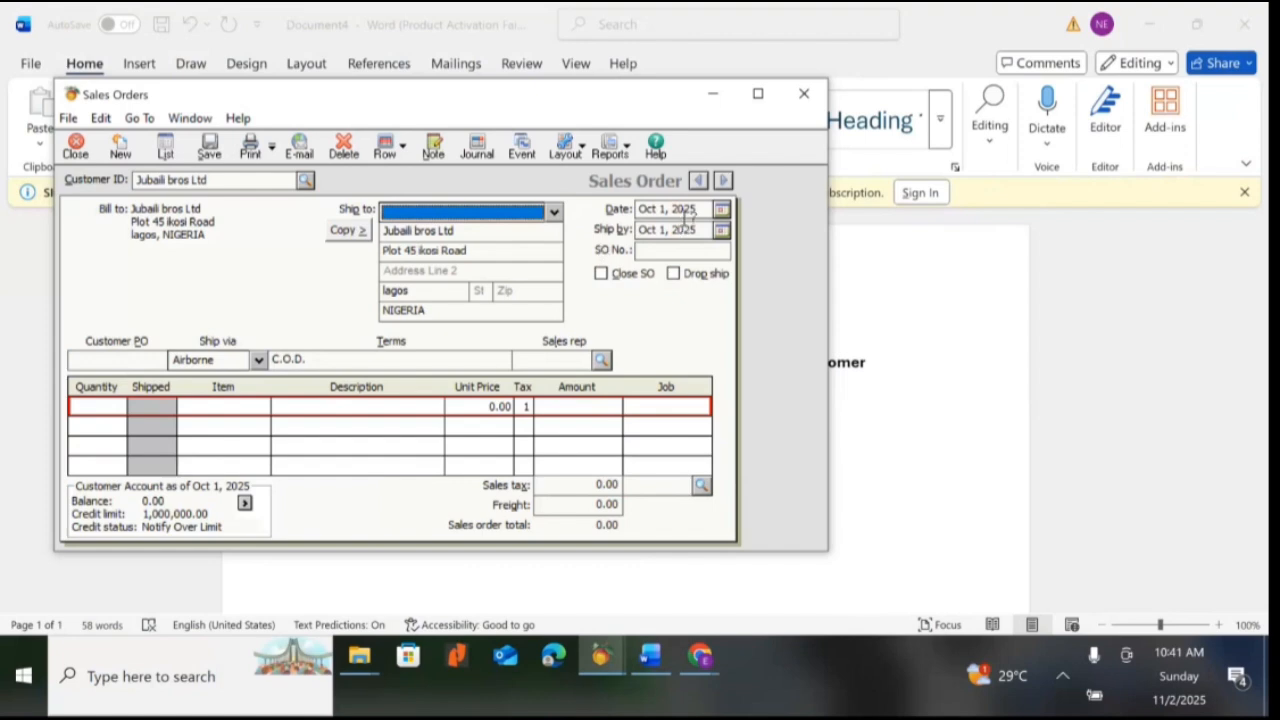
{"action": "left_click", "coordinate": [721, 209]}
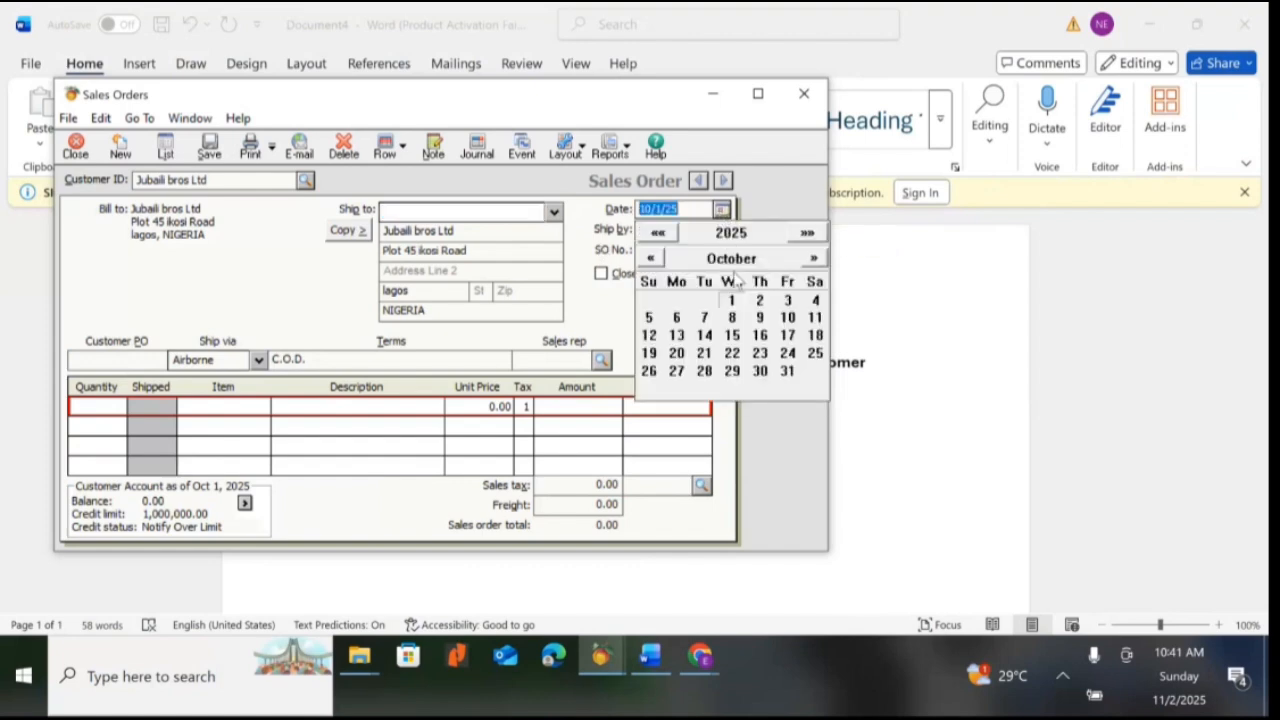
{"action": "left_click", "coordinate": [787, 317]}
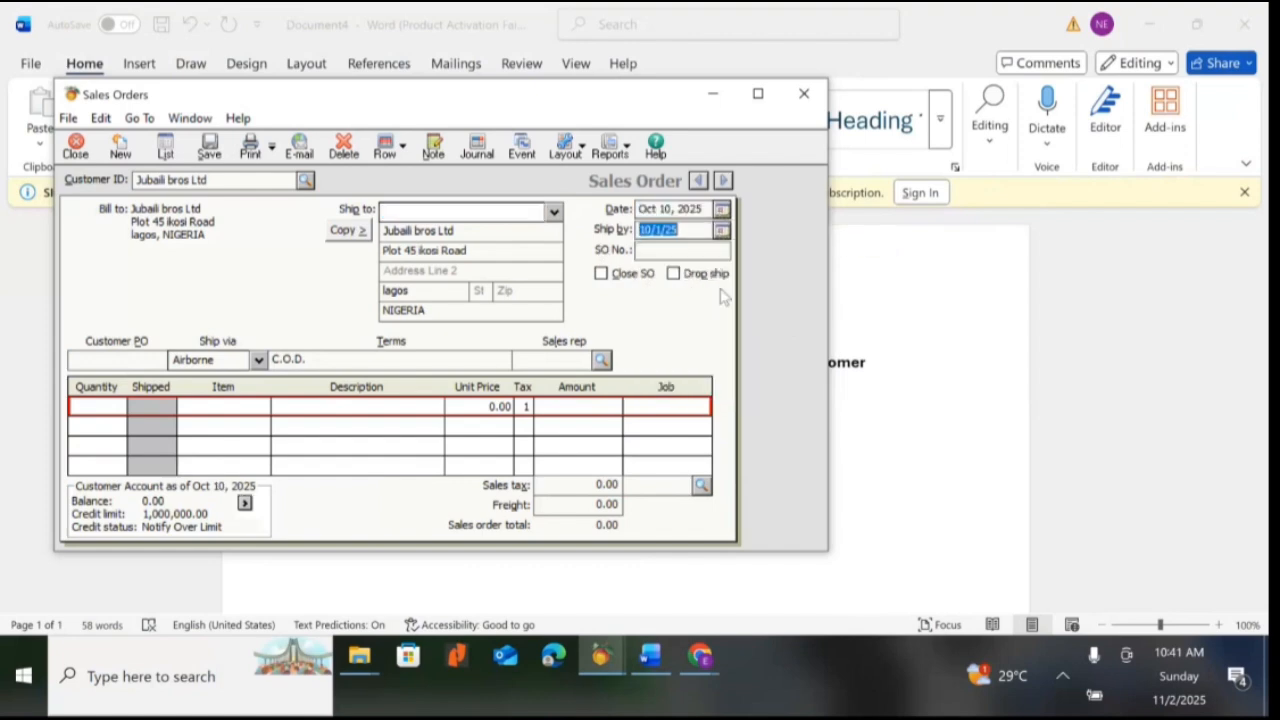
Step: Enter the first sales order line with quantity 230 of 32 INCH TV, checking it against the Word document
{"action": "left_click", "coordinate": [117, 406]}
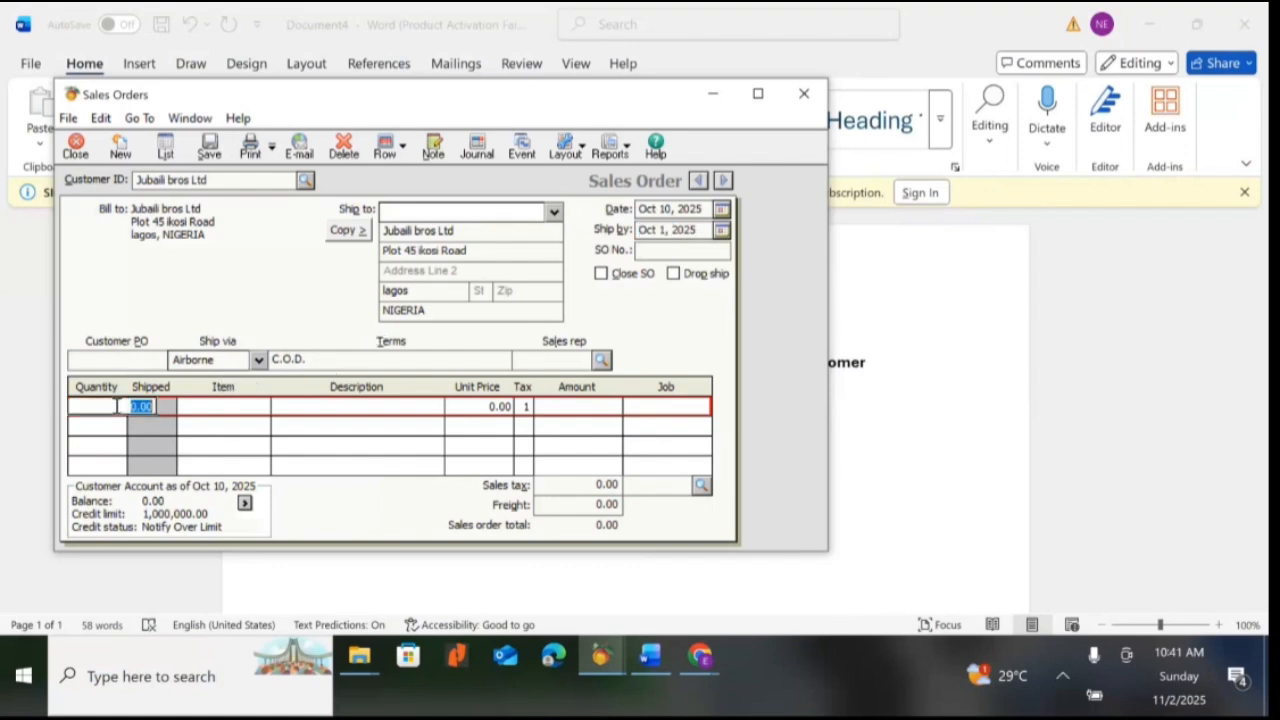
{"action": "key", "text": "alt+Tab"}
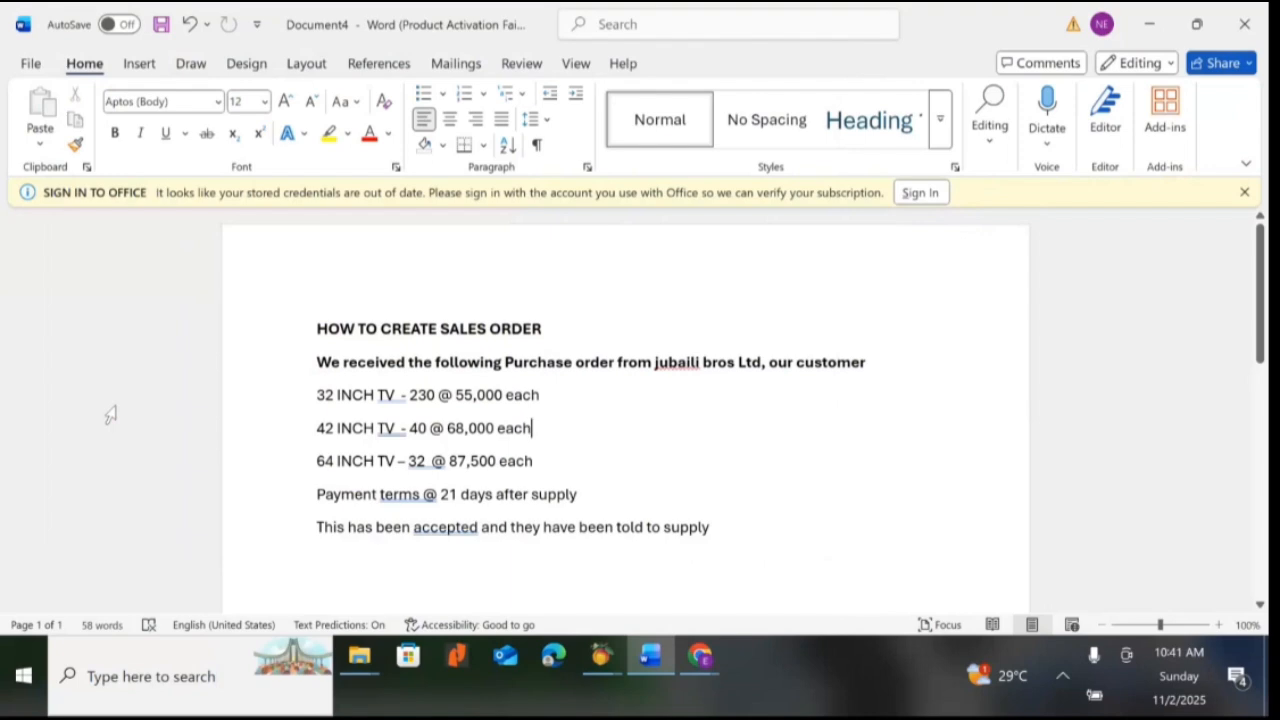
{"action": "key", "text": "alt+Tab"}
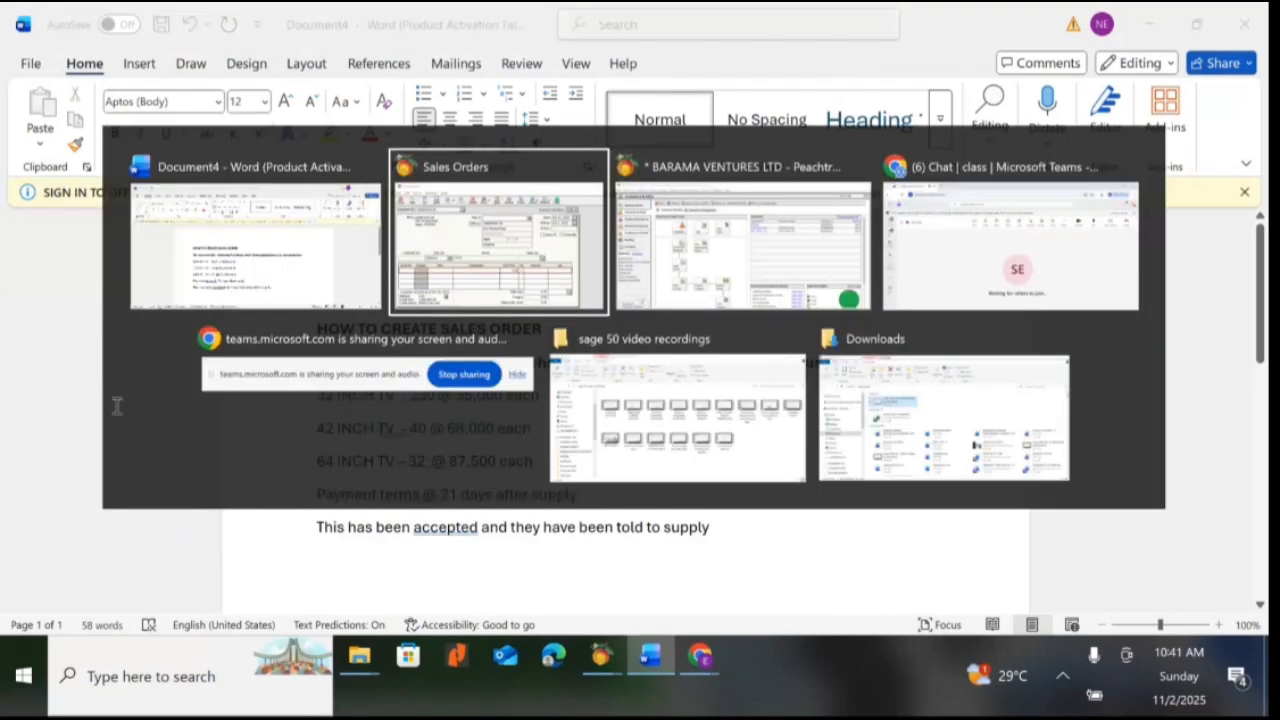
{"action": "type", "text": "230.00"}
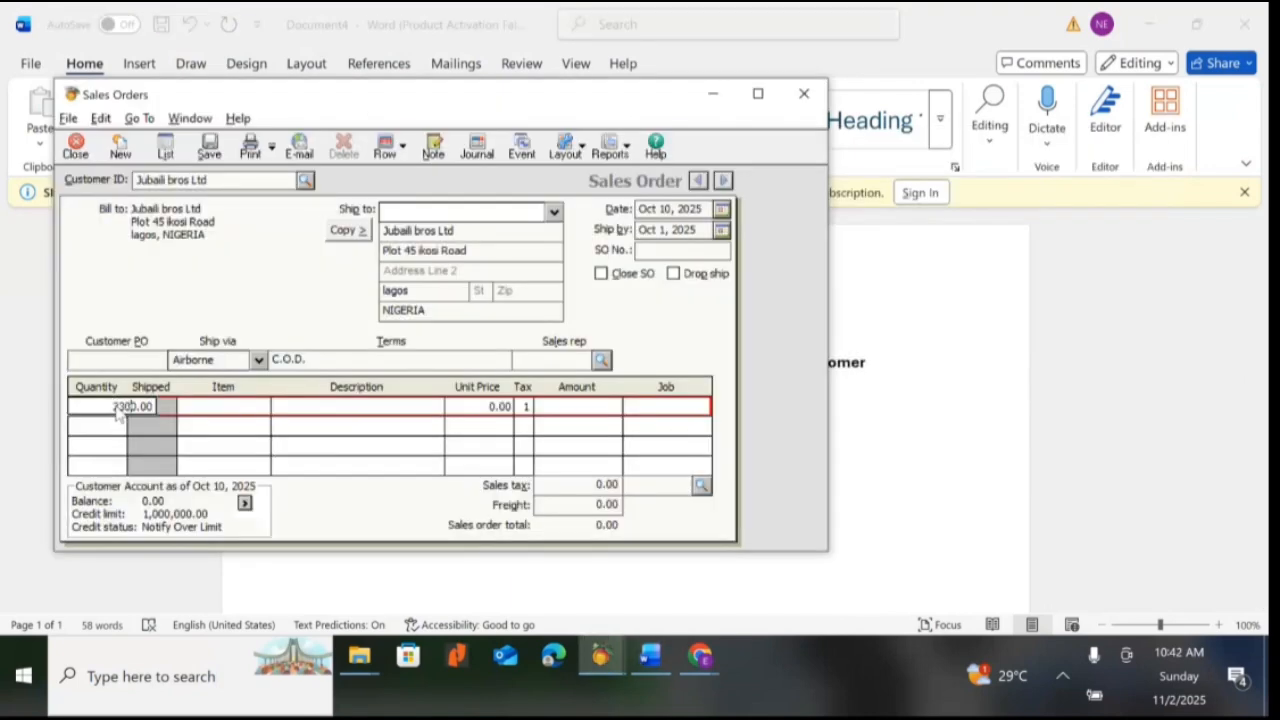
{"action": "key", "text": "Tab"}
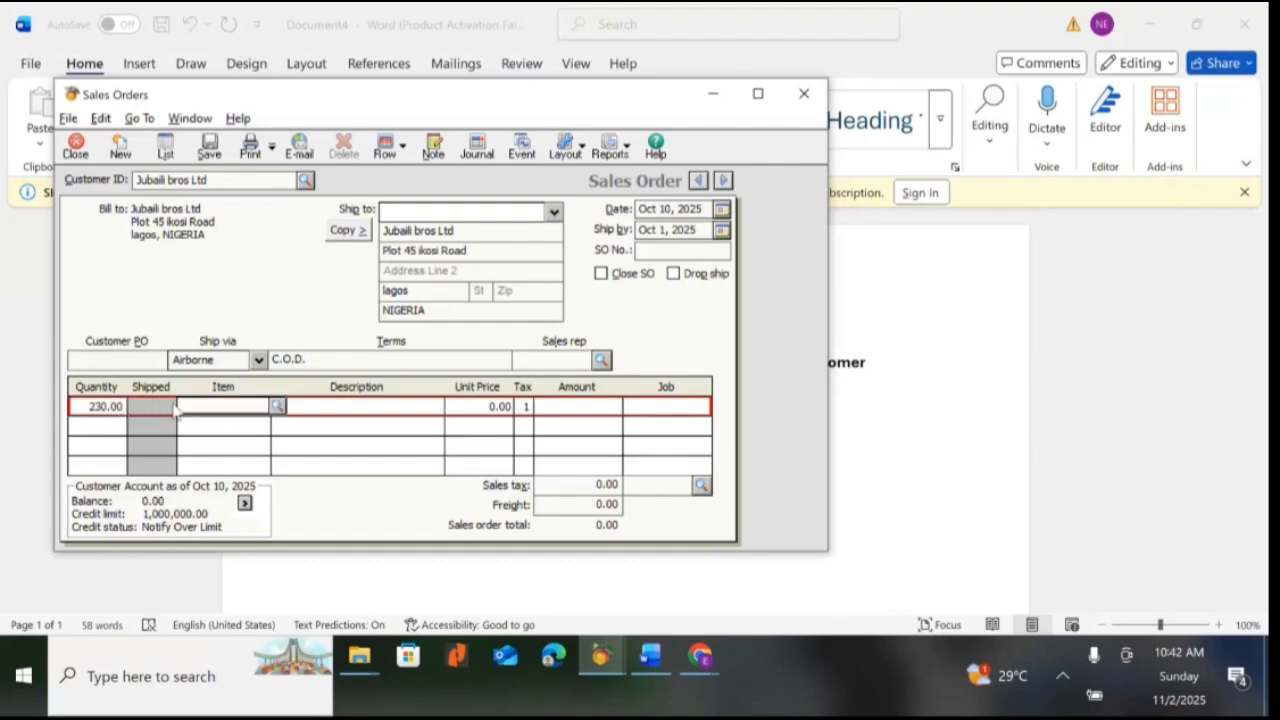
{"action": "left_click", "coordinate": [277, 407]}
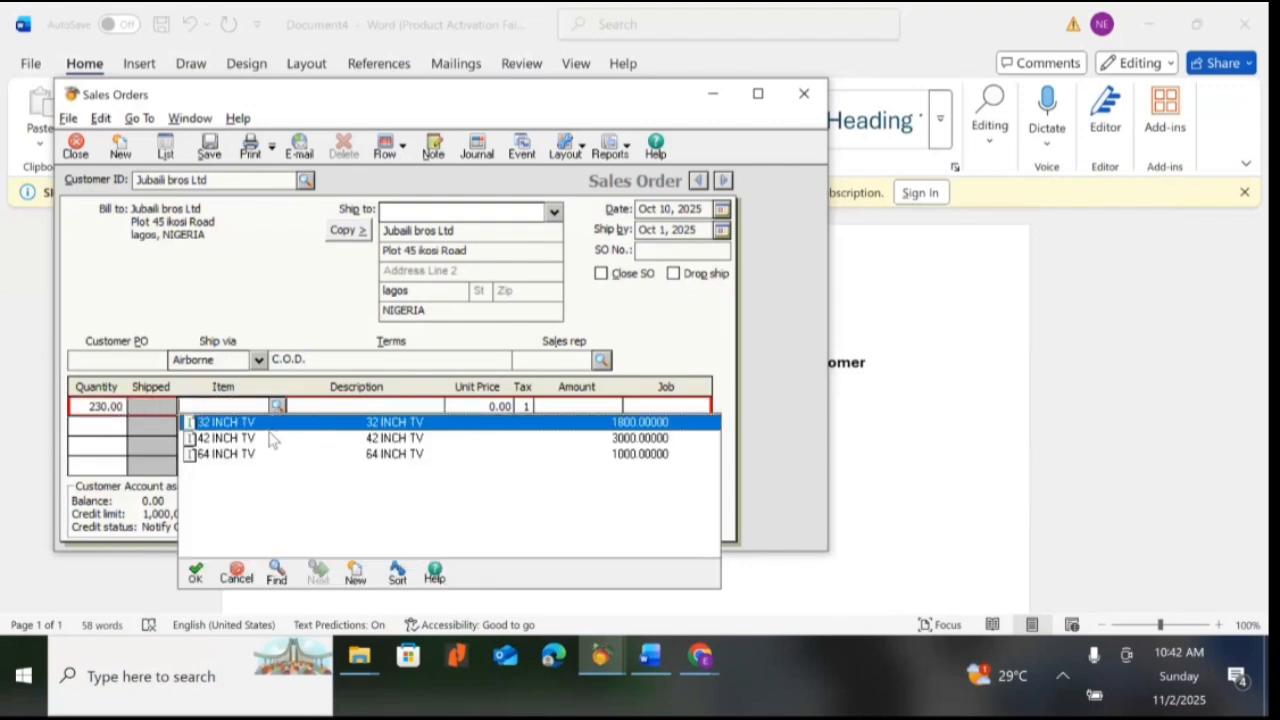
{"action": "double_click", "coordinate": [265, 426]}
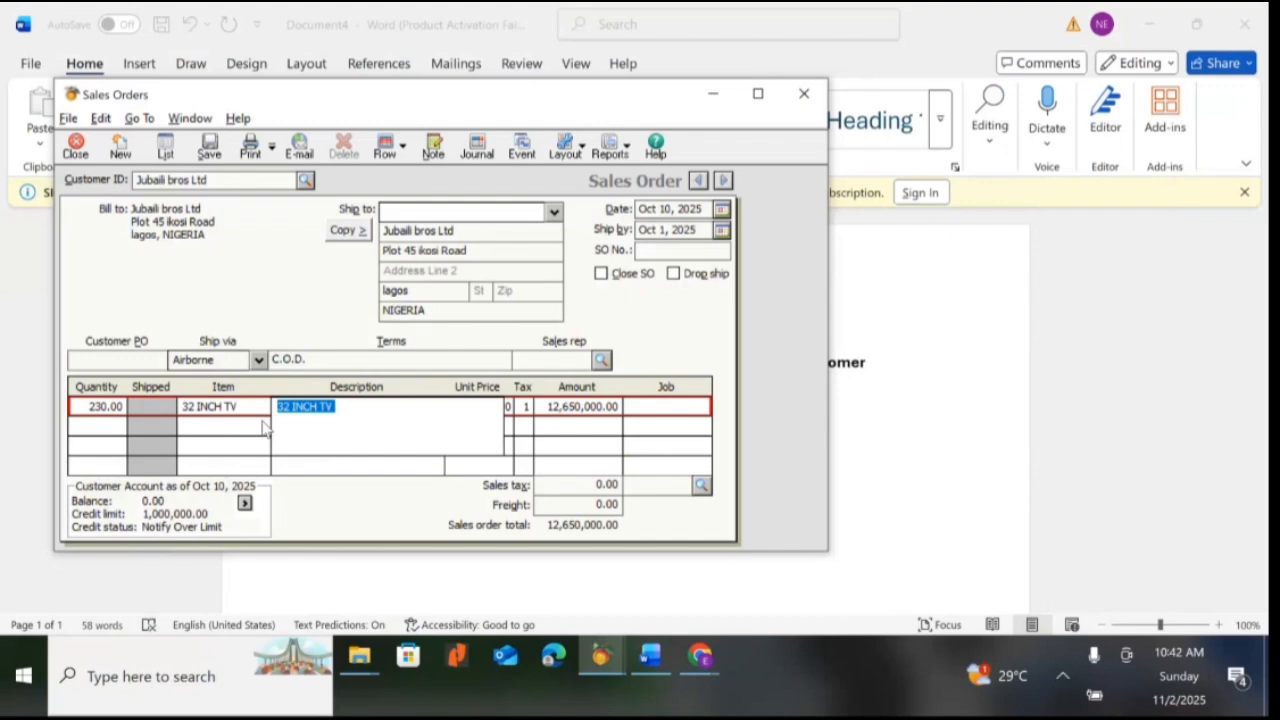
{"action": "key", "text": "Tab"}
{"action": "key", "text": "alt+Tab"}
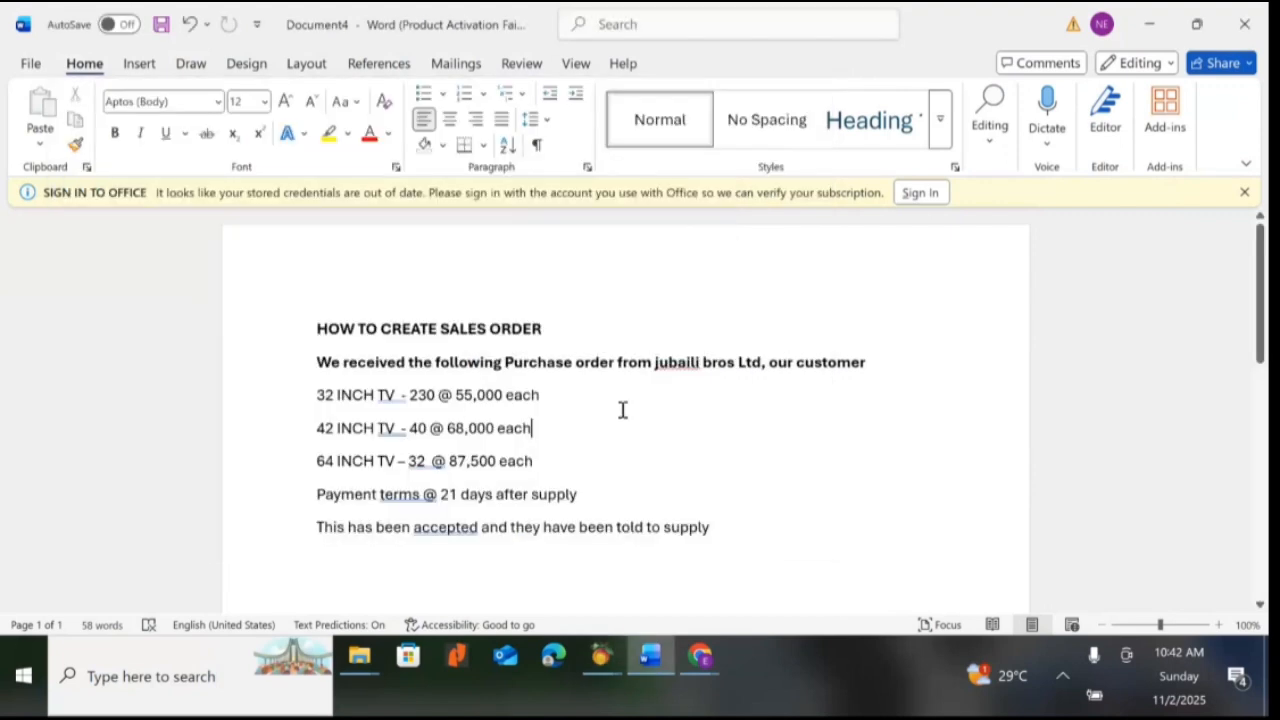
{"action": "key", "text": "alt+Tab"}
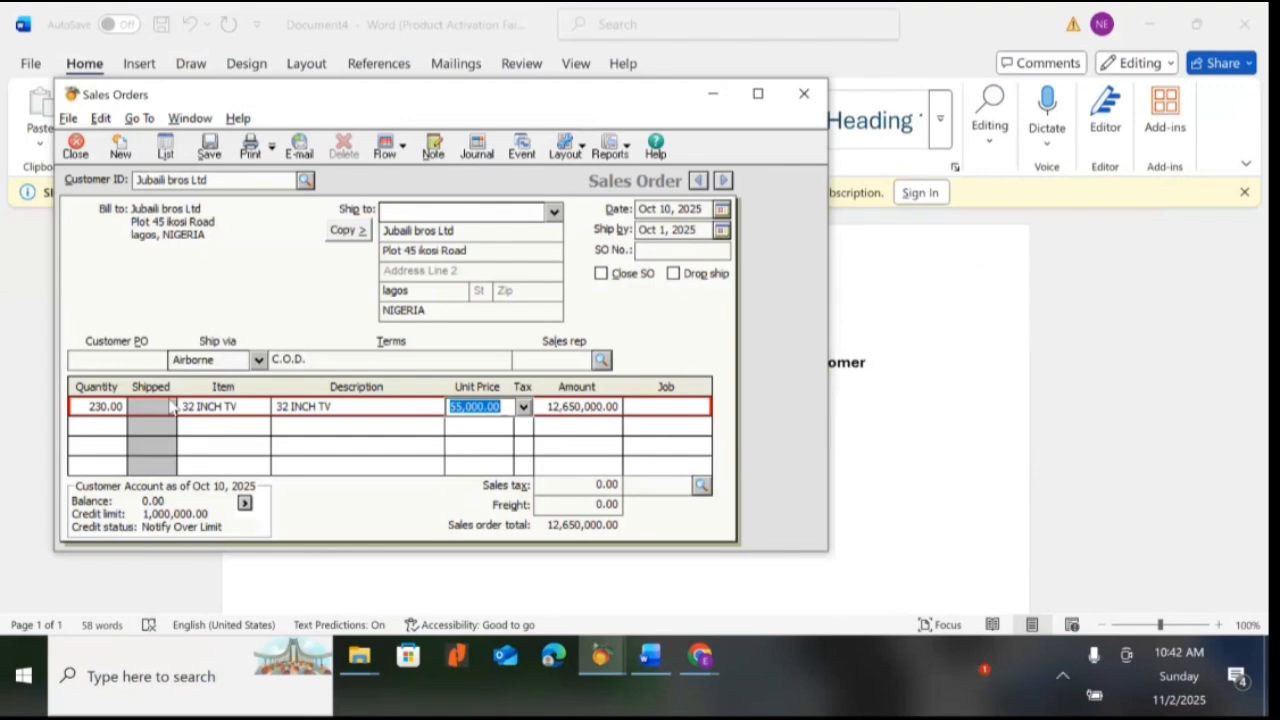
Step: Check the next item in the Word document and enter the second sales order line with quantity 40 of 42 INCH TV
{"action": "key", "text": "alt+Tab"}
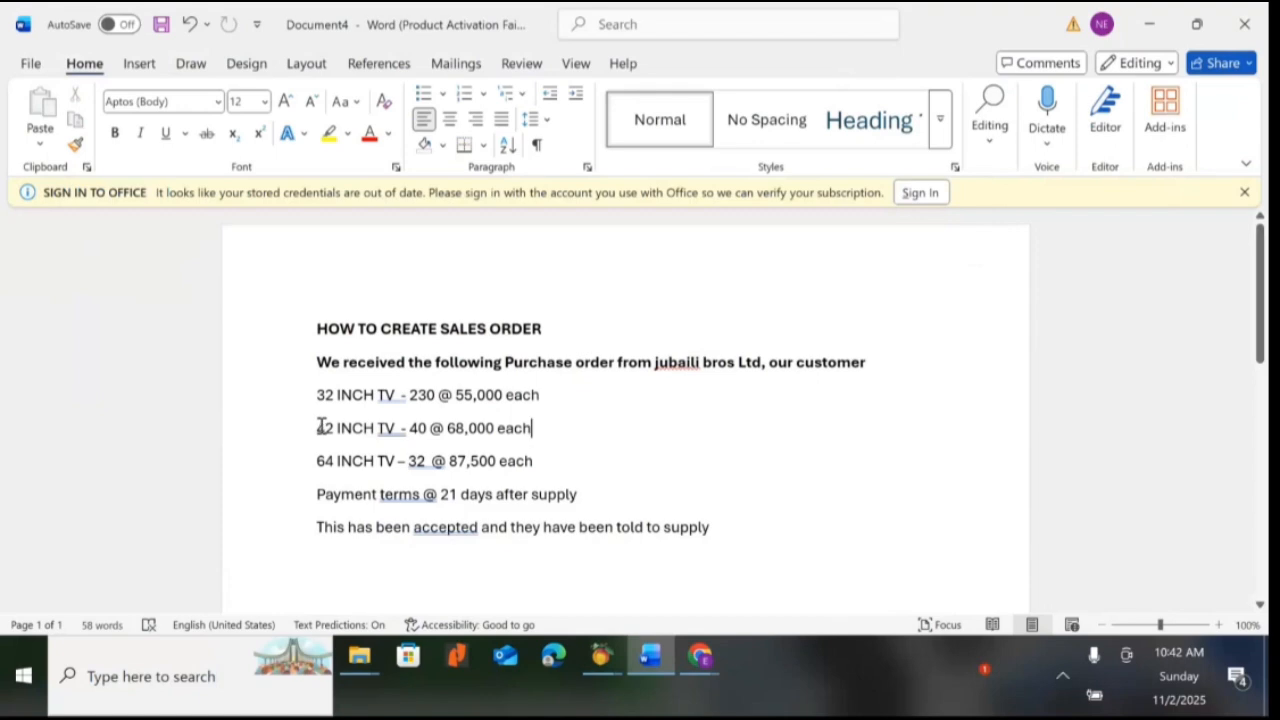
{"action": "key", "text": "alt+Tab"}
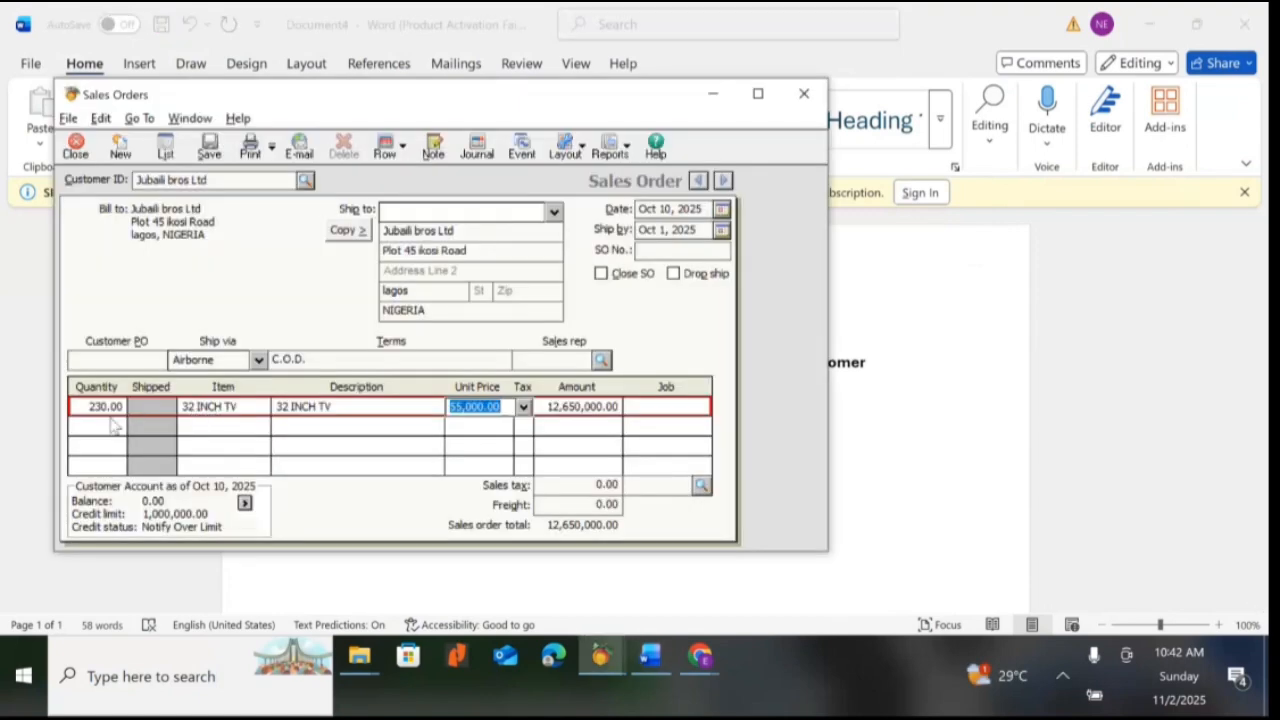
{"action": "key", "text": "alt+Tab"}
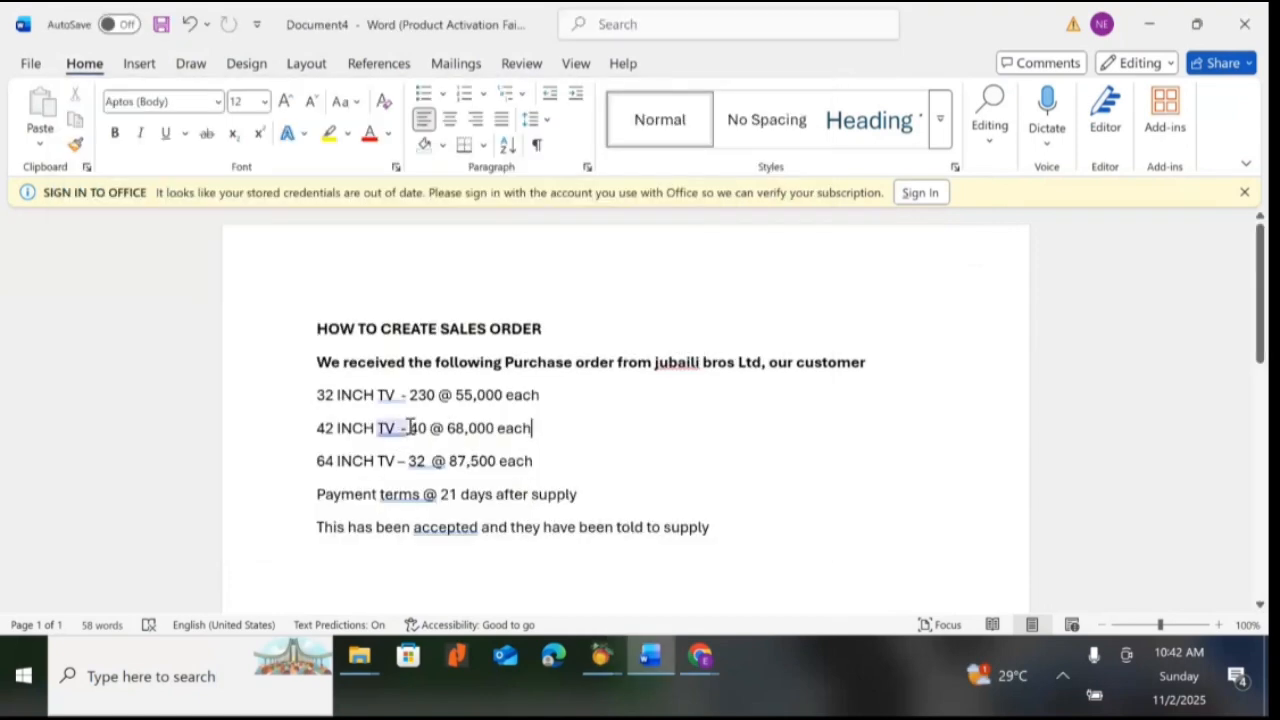
{"action": "key", "text": "alt+Tab"}
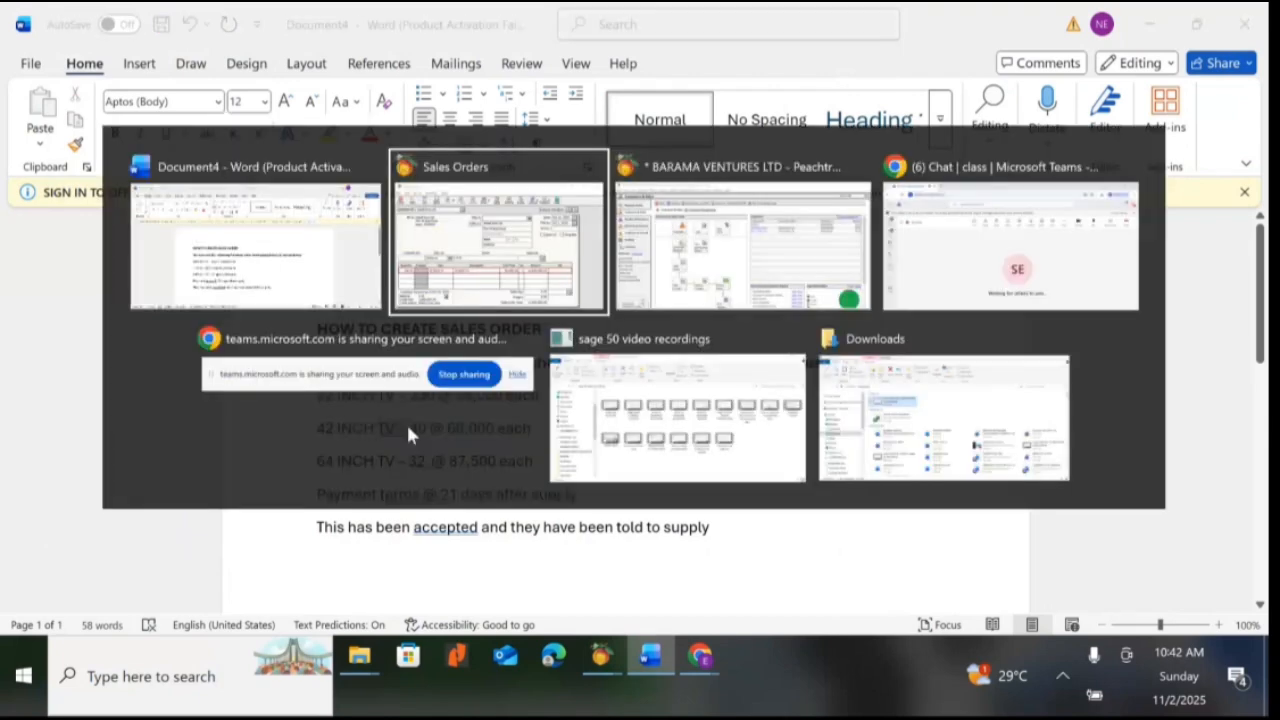
{"action": "left_click", "coordinate": [115, 427]}
{"action": "type", "text": "40"}
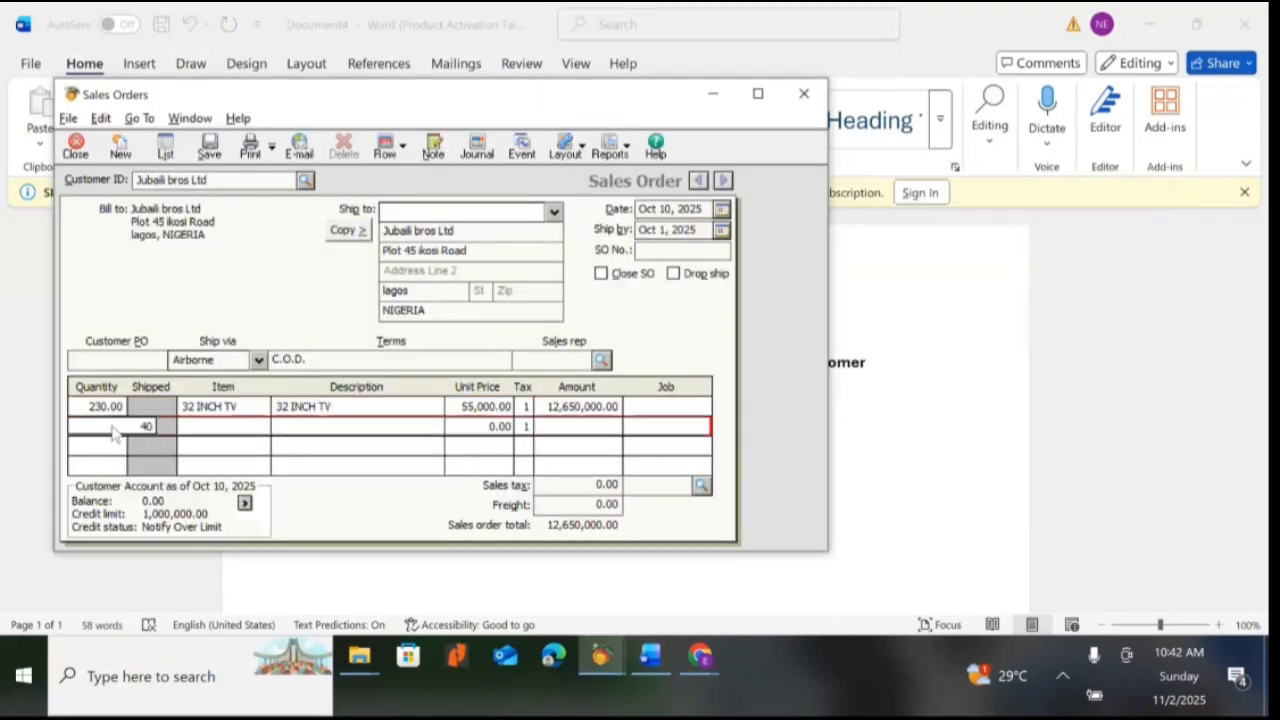
{"action": "key", "text": "Tab"}
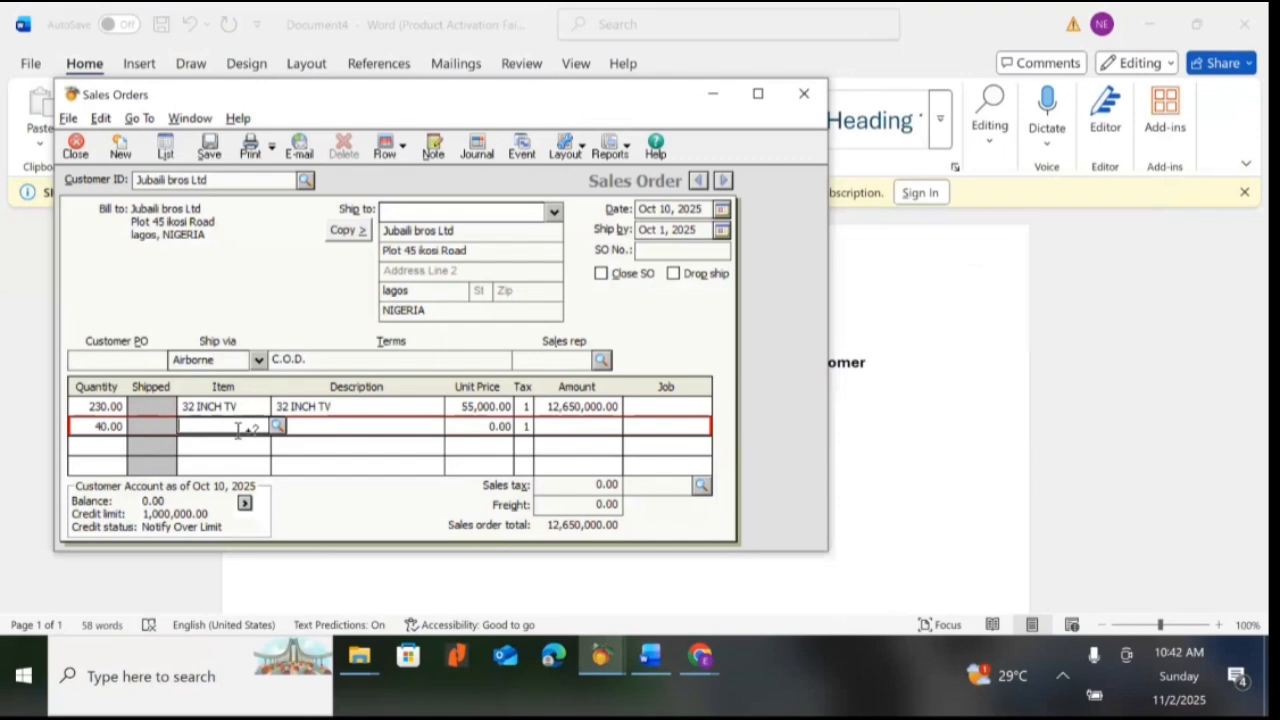
{"action": "left_click", "coordinate": [277, 426]}
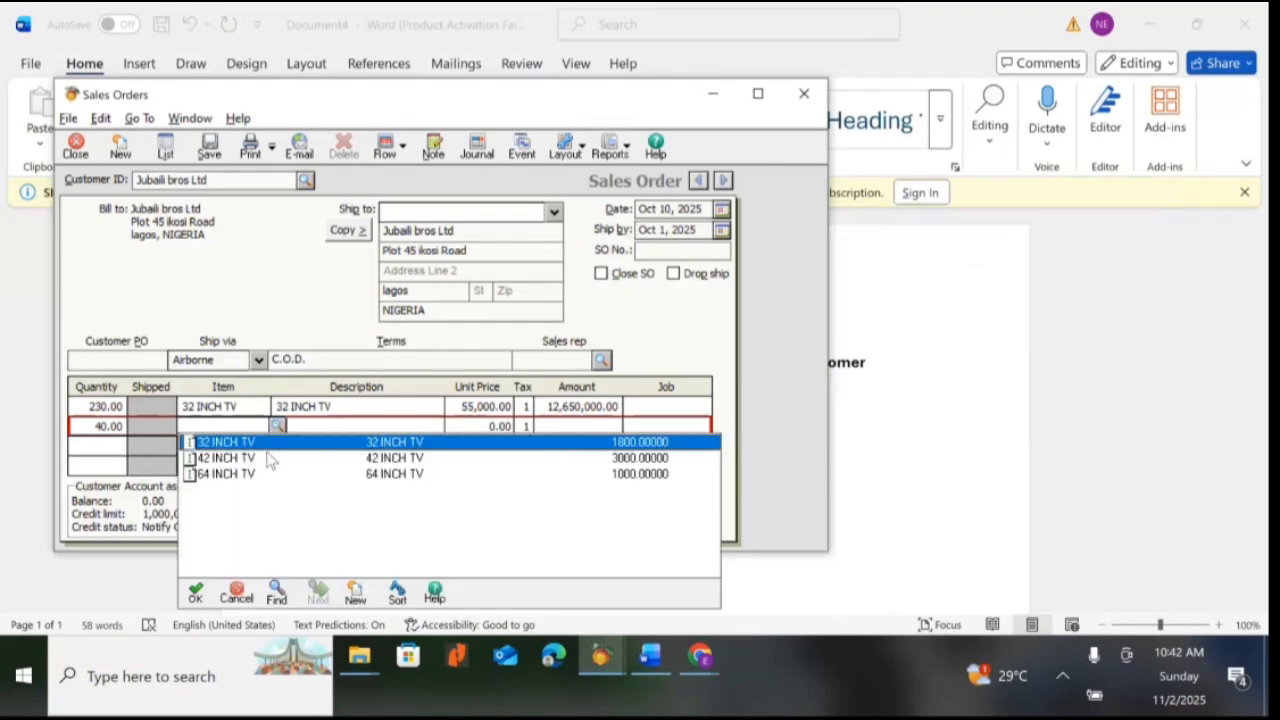
{"action": "double_click", "coordinate": [272, 457]}
{"action": "key", "text": "Tab"}
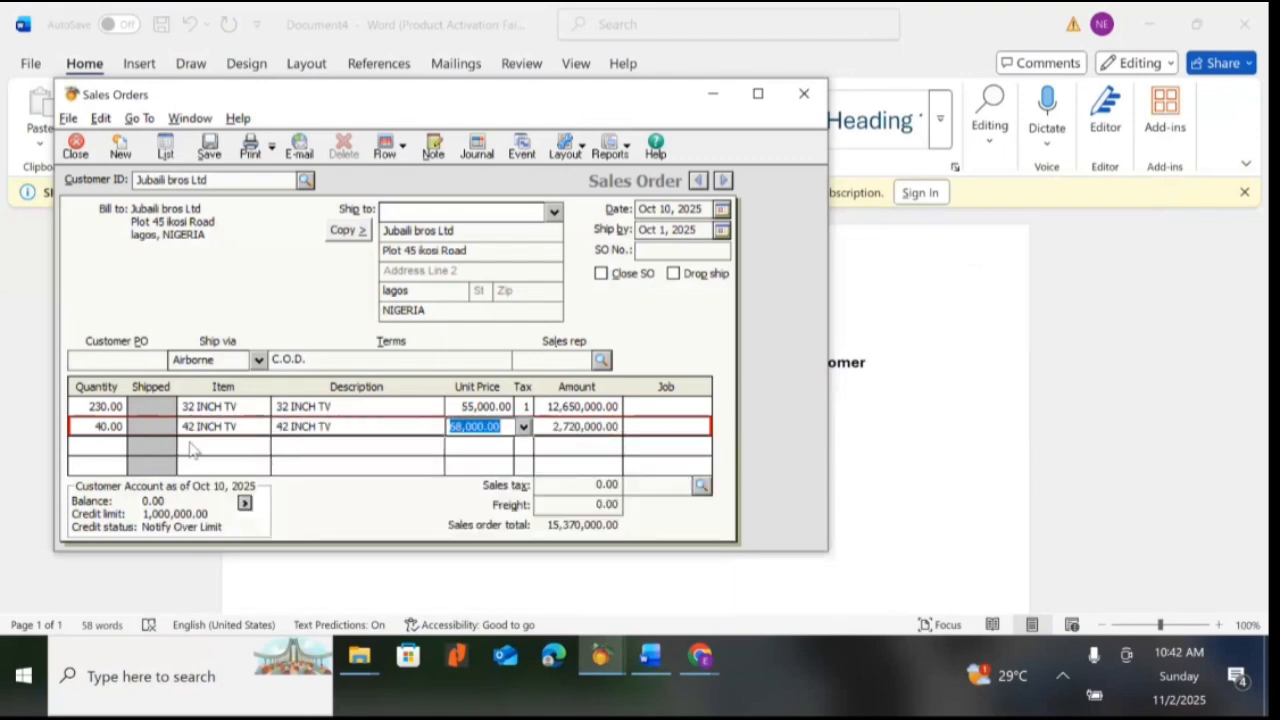
Step: Check the third item in the Word document and enter a quantity of 32 on the third sales order line
{"action": "left_click", "coordinate": [118, 446]}
{"action": "key", "text": "alt+Tab"}
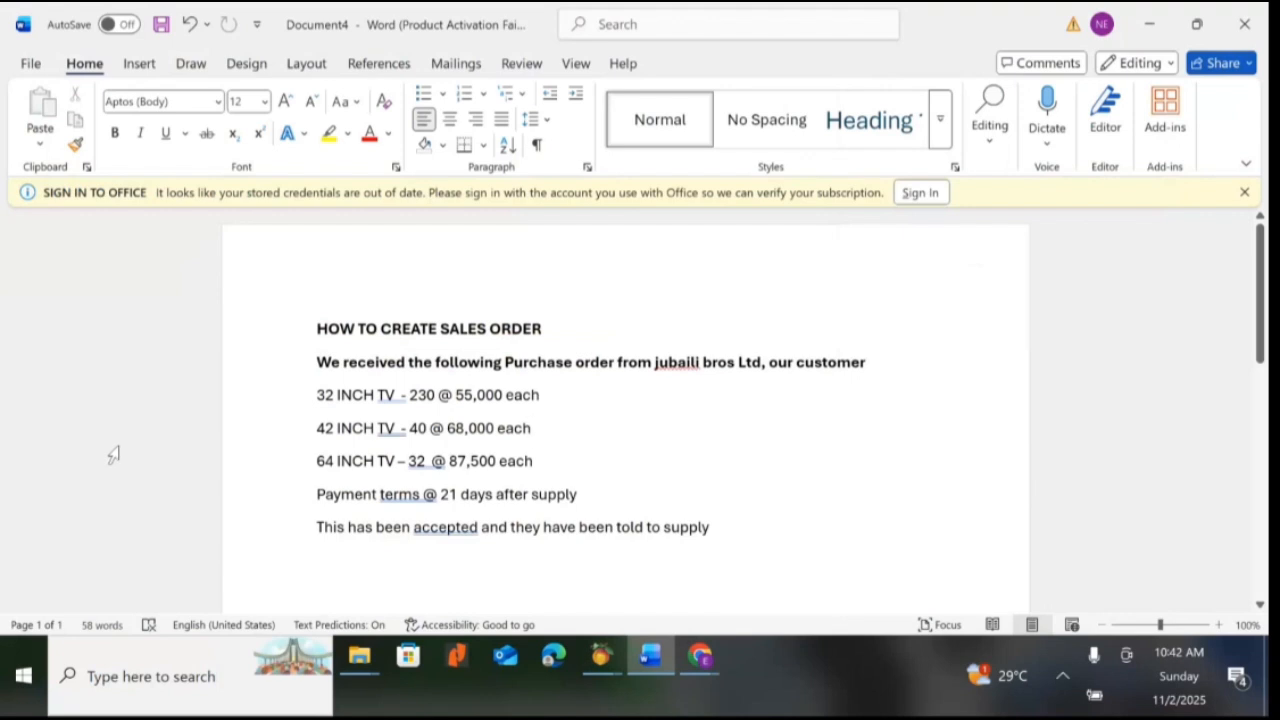
{"action": "double_click", "coordinate": [414, 464]}
{"action": "key", "text": "alt+Tab"}
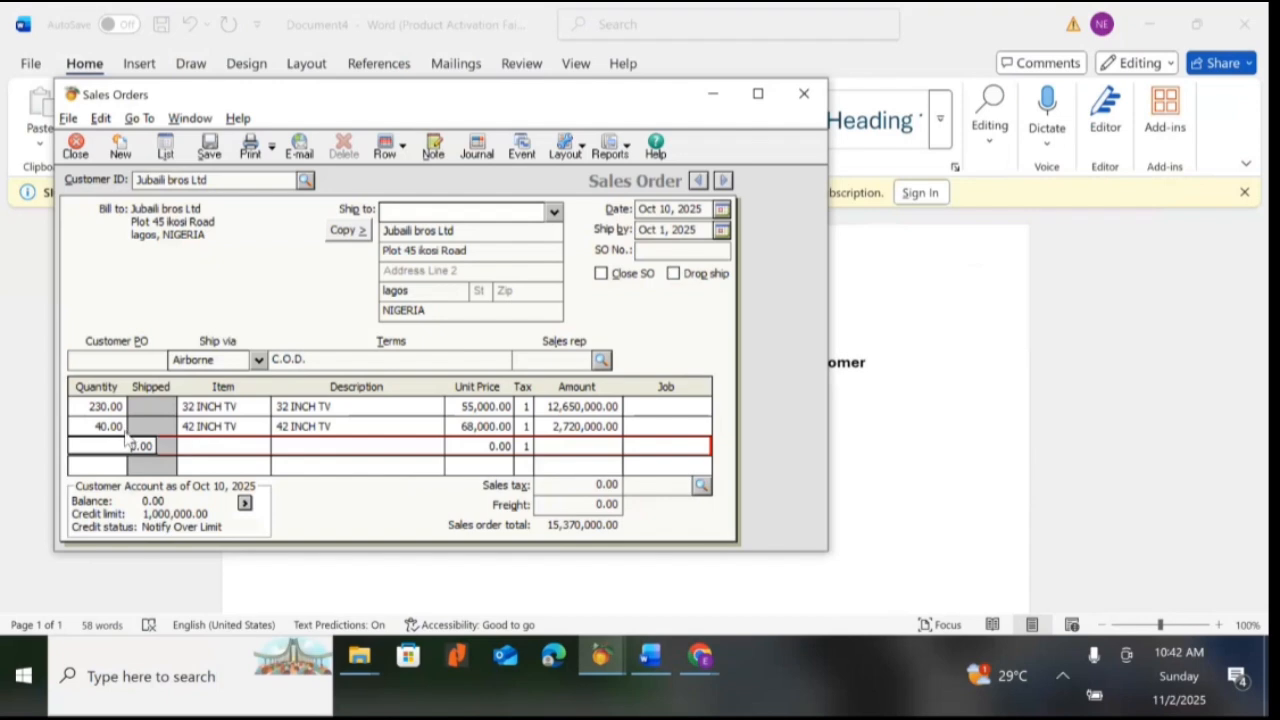
{"action": "type", "text": "320"}
{"action": "key", "text": "BackSpace"}
{"action": "key", "text": "BackSpace"}
{"action": "key", "text": "BackSpace"}
{"action": "type", "text": "32"}
Step: Choose 64 INCH TV as the item on the third order line and compare its unit price with the Word document
{"action": "left_click", "coordinate": [238, 446]}
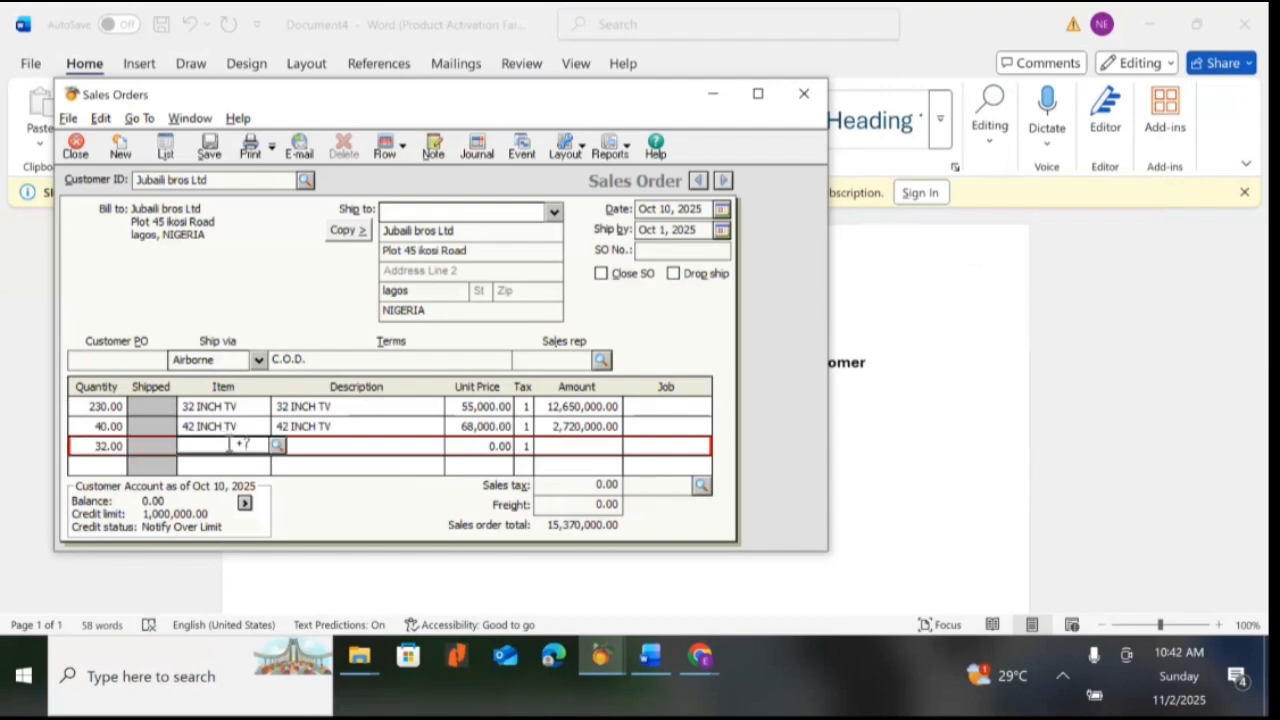
{"action": "left_click", "coordinate": [278, 446]}
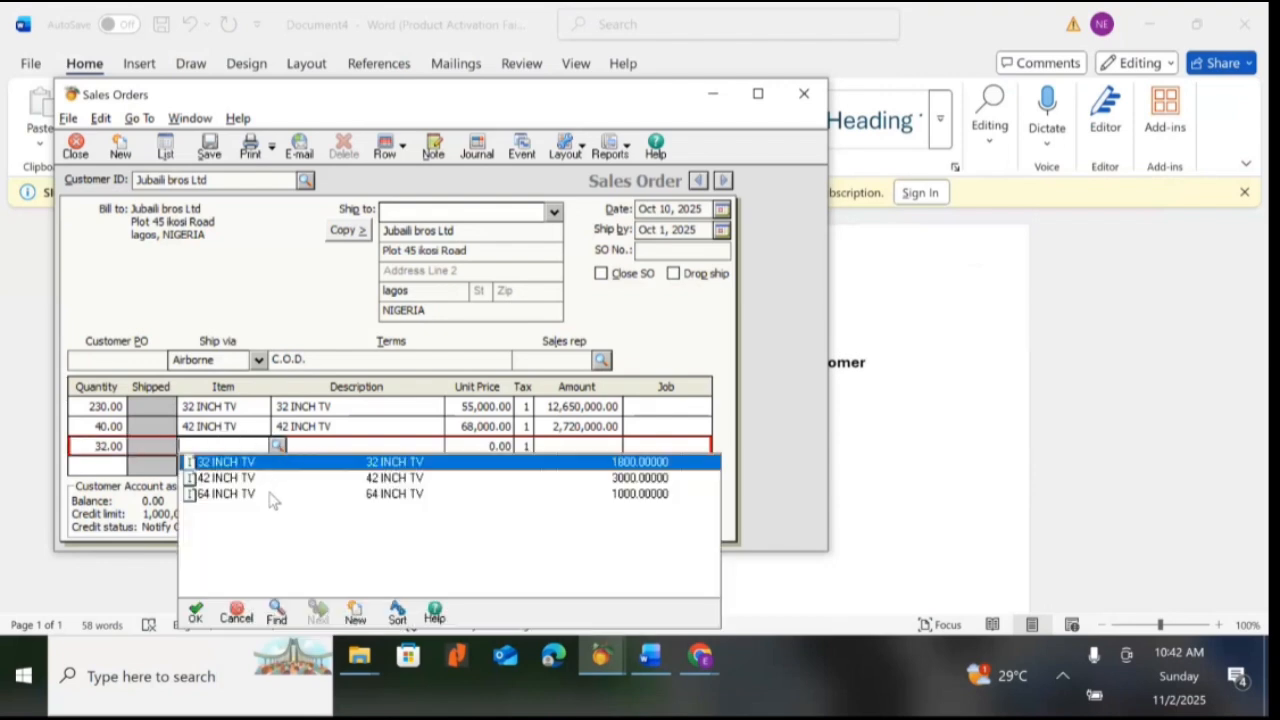
{"action": "double_click", "coordinate": [270, 494]}
{"action": "key", "text": "Tab"}
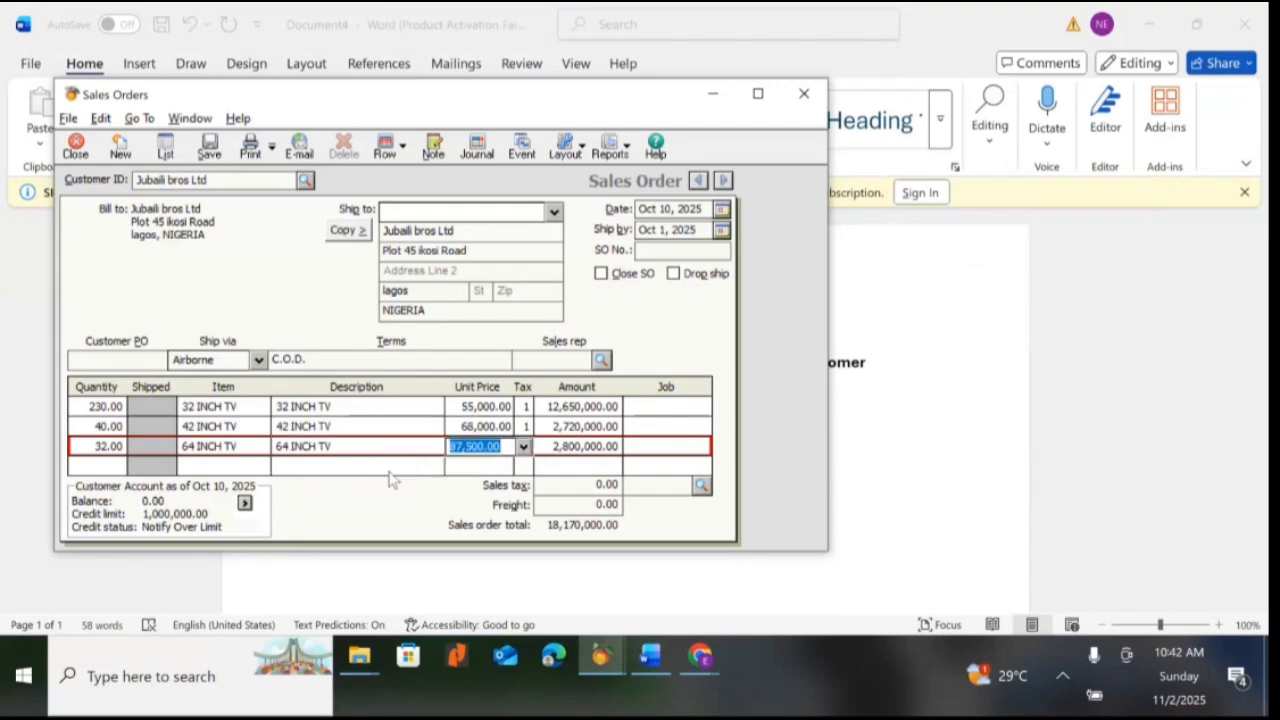
{"action": "key", "text": "alt+Tab"}
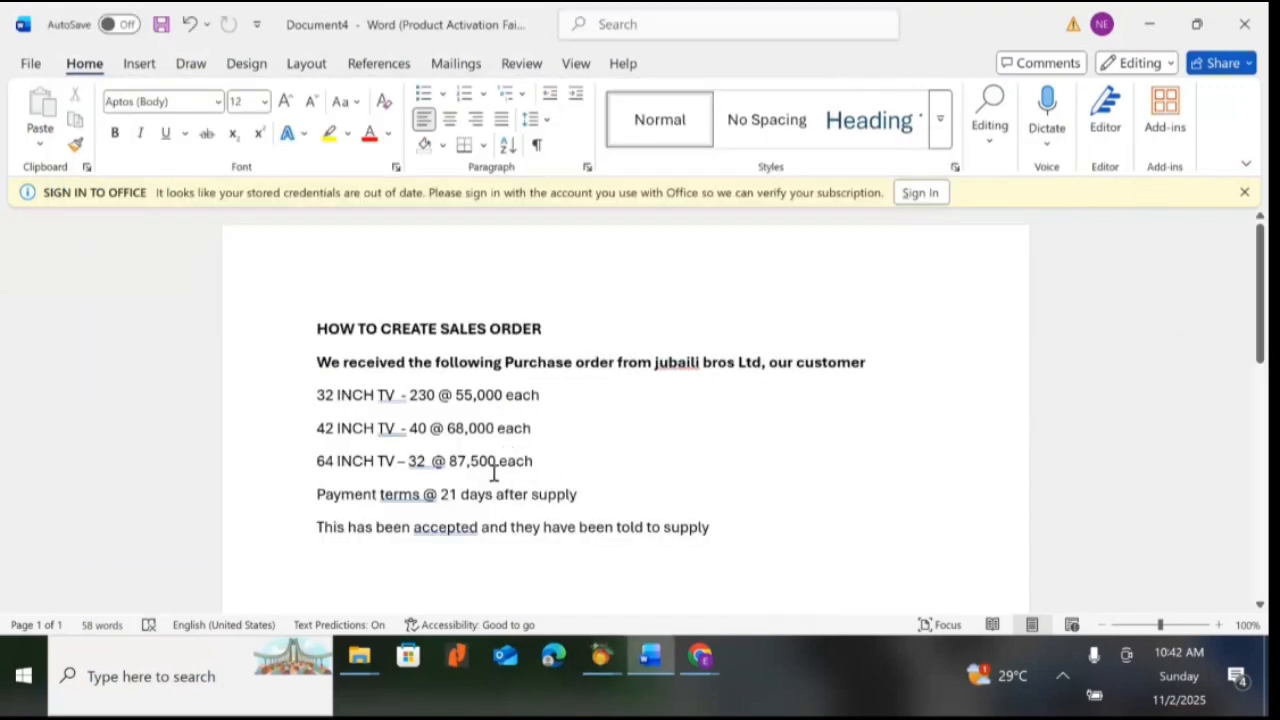
{"action": "key", "text": "alt+Tab"}
{"action": "key", "text": "alt+Tab"}
{"action": "key", "text": "alt+Tab"}
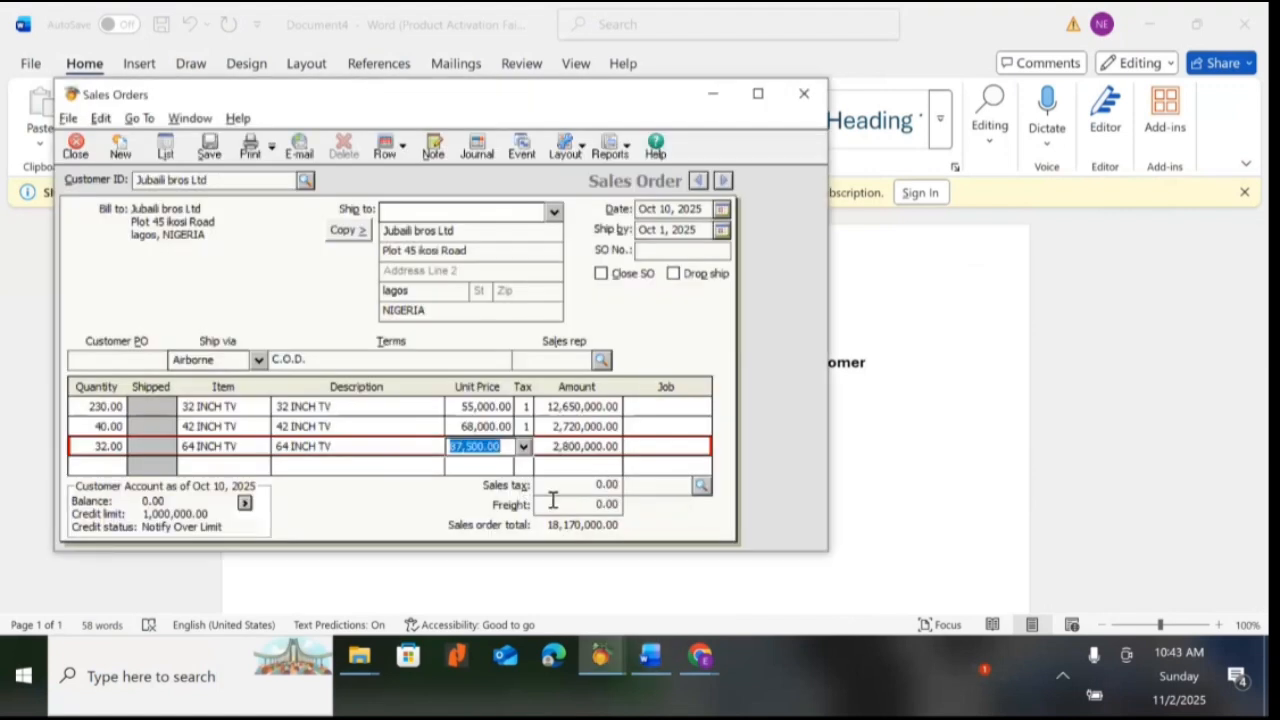
Step: Apply the VAT sales tax to the order and fill in the sales order number
{"action": "left_click", "coordinate": [701, 485]}
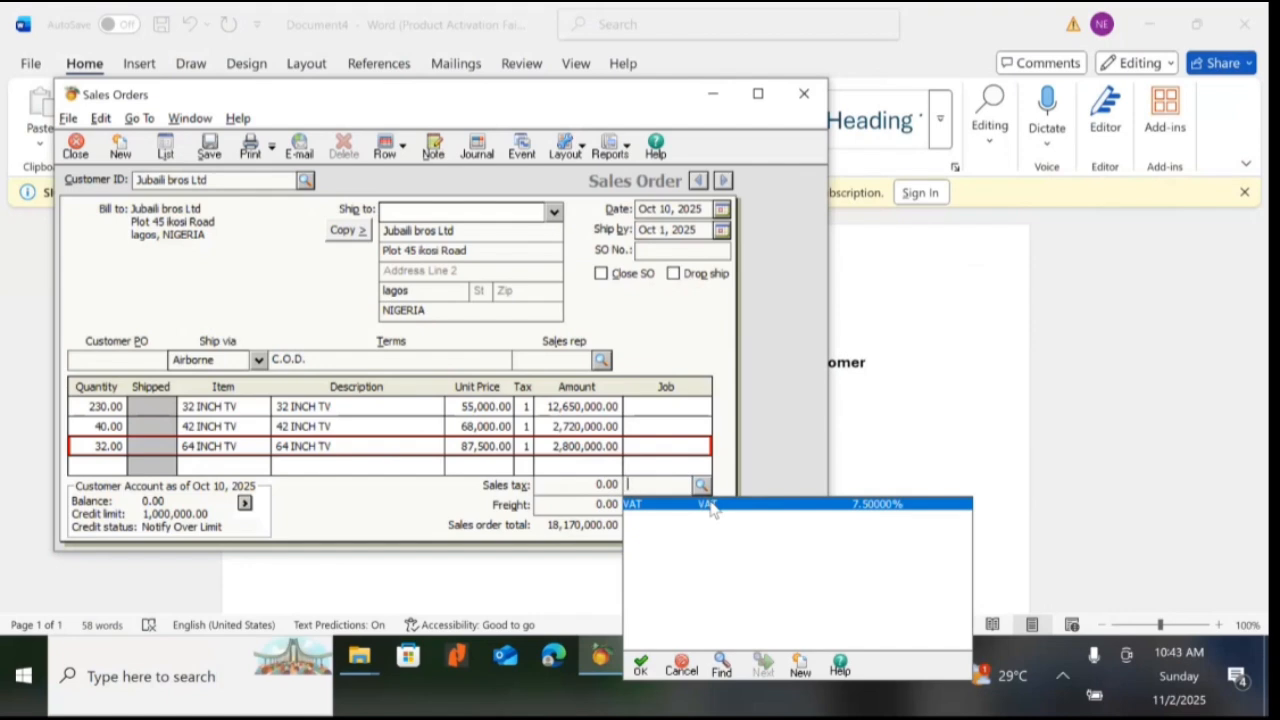
{"action": "double_click", "coordinate": [710, 507]}
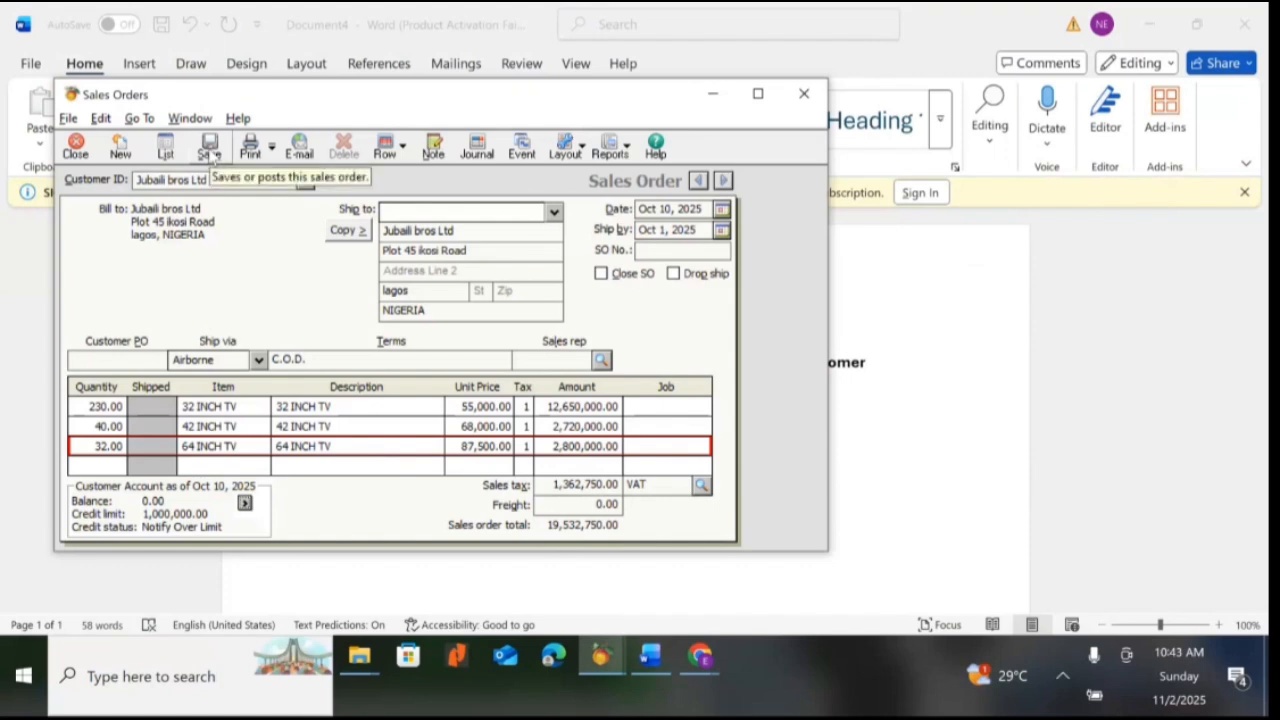
{"action": "left_click", "coordinate": [669, 250]}
{"action": "type", "text": "00"}
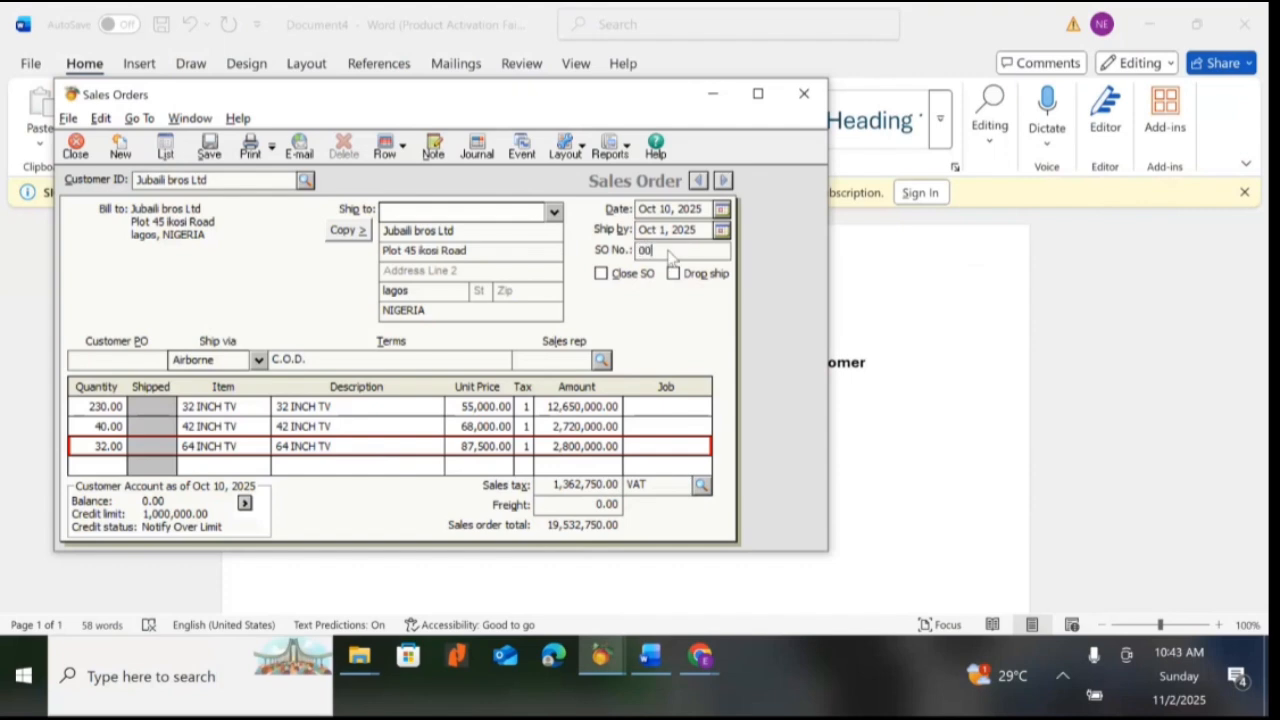
{"action": "type", "text": "4"}
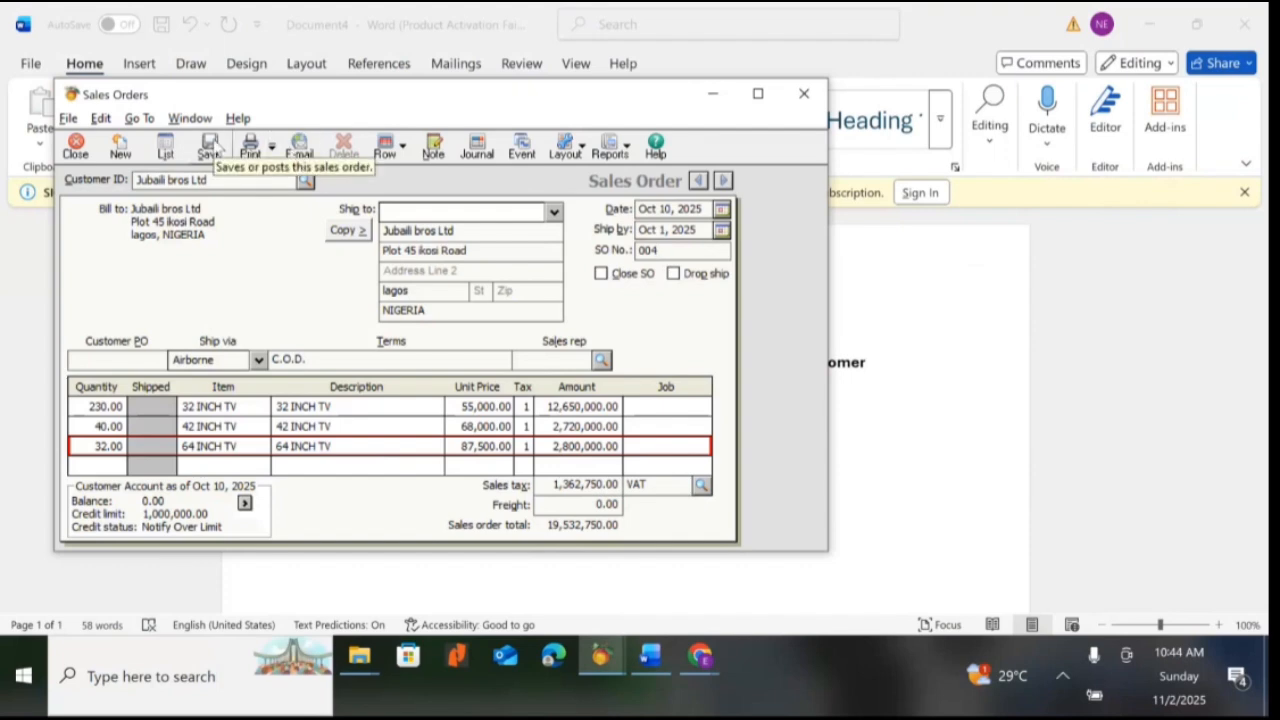
Step: Set the ship-by date to Oct 22, 2025, after the order date, and save the sales order
{"action": "left_click", "coordinate": [213, 146]}
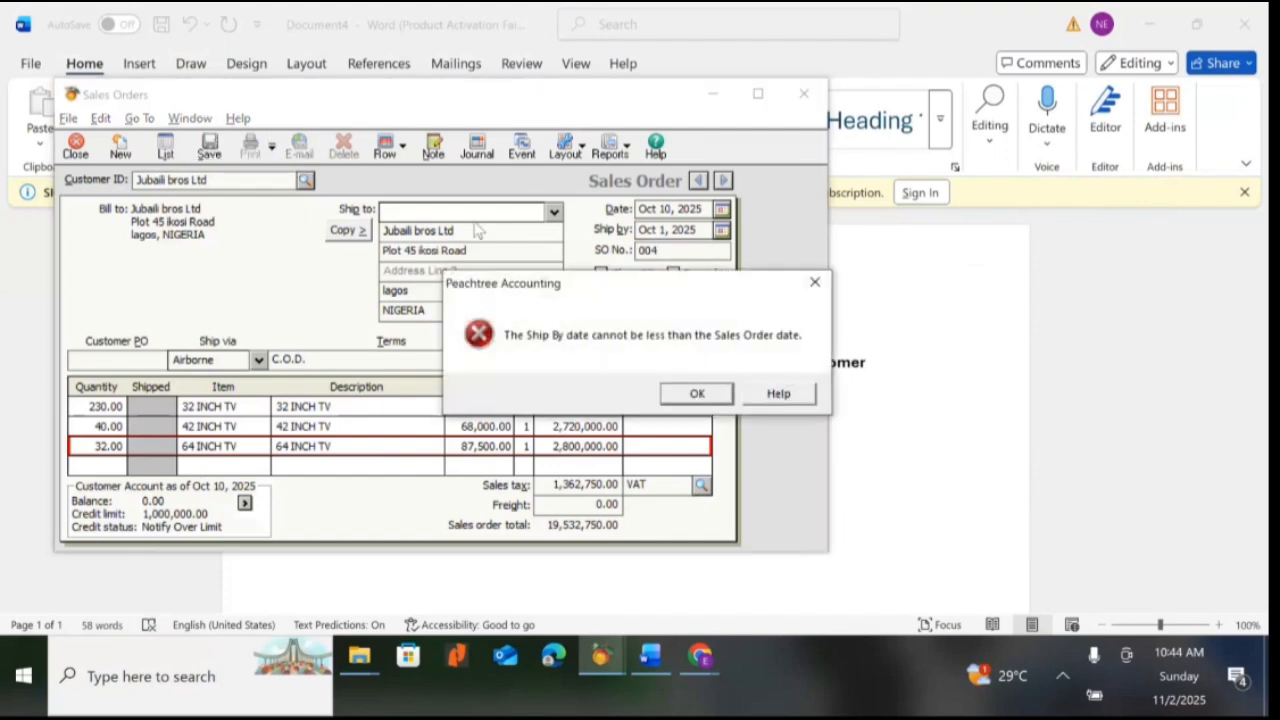
{"action": "left_click", "coordinate": [814, 288]}
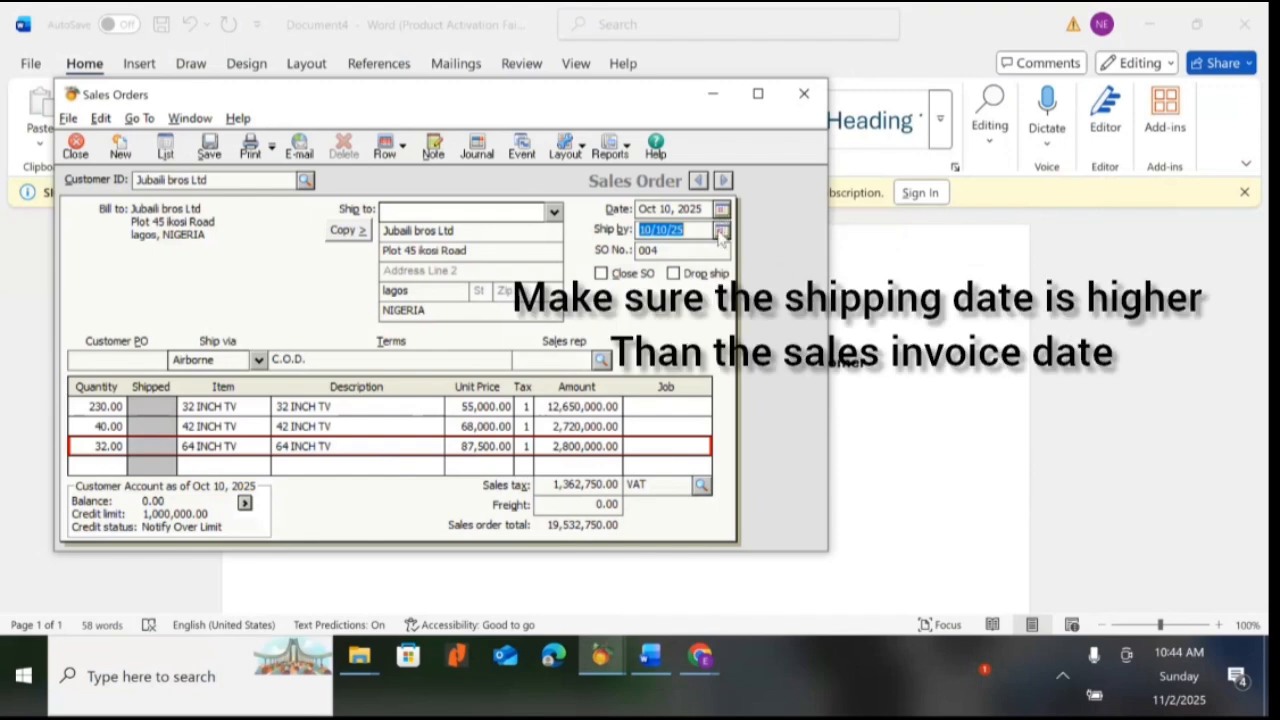
{"action": "left_click", "coordinate": [721, 230]}
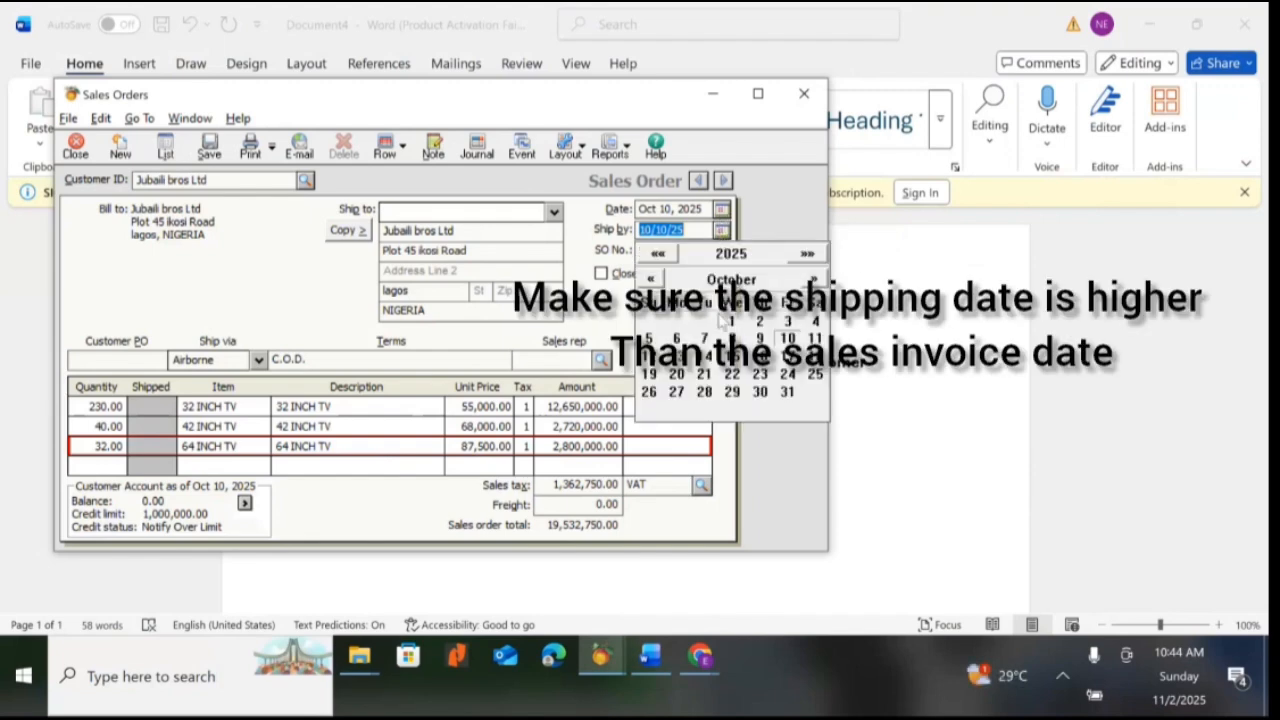
{"action": "left_click", "coordinate": [740, 378]}
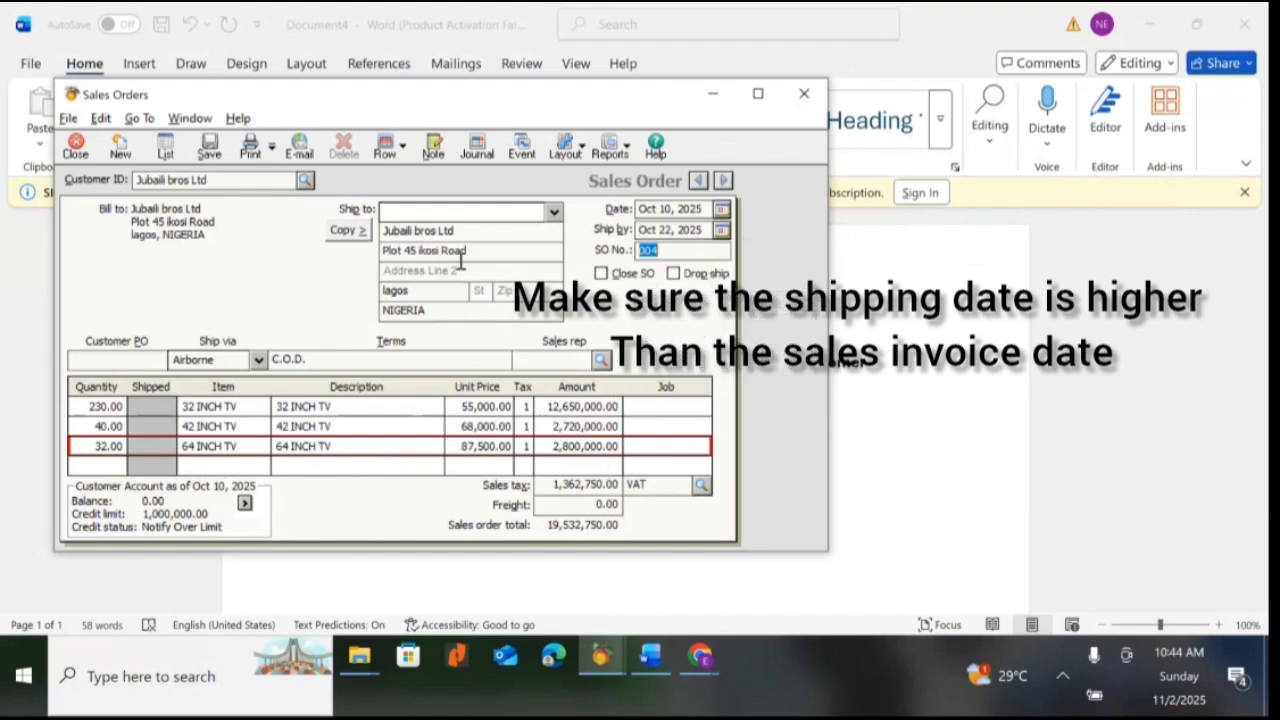
{"action": "left_click", "coordinate": [207, 150]}
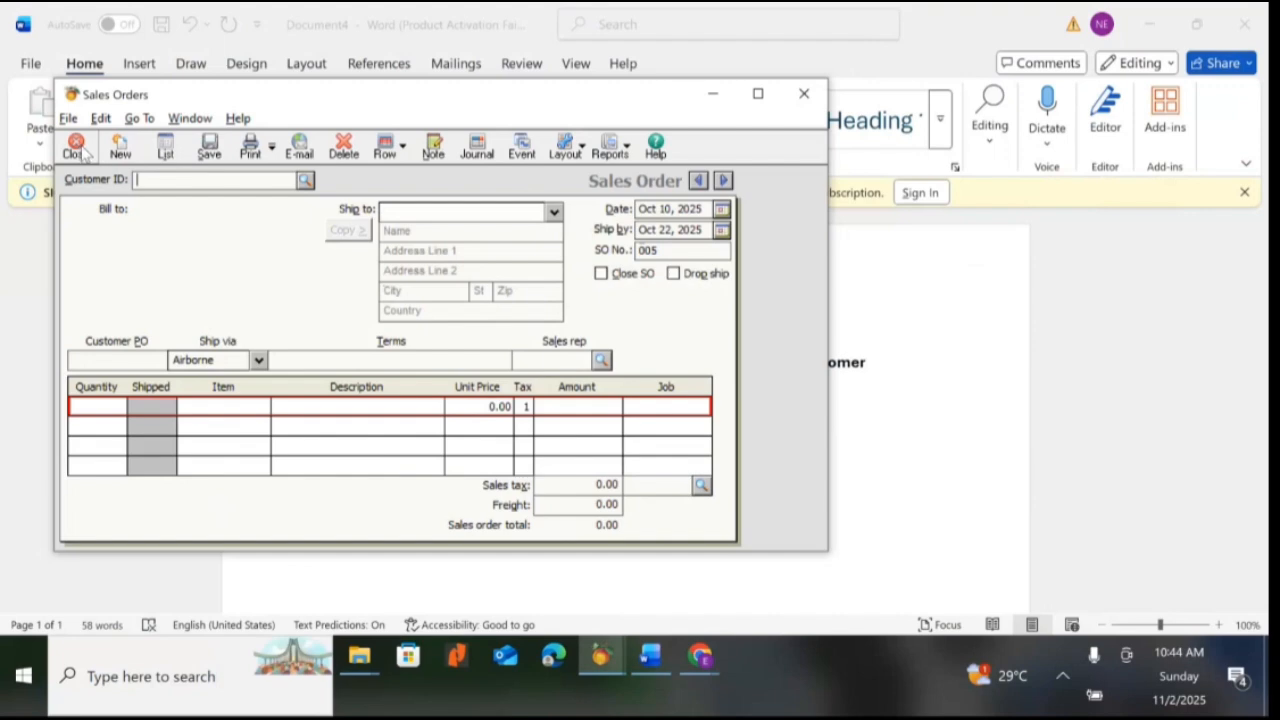
Step: Open the Sales Order List and review the saved Jubaili bros Ltd order from it
{"action": "left_click", "coordinate": [160, 150]}
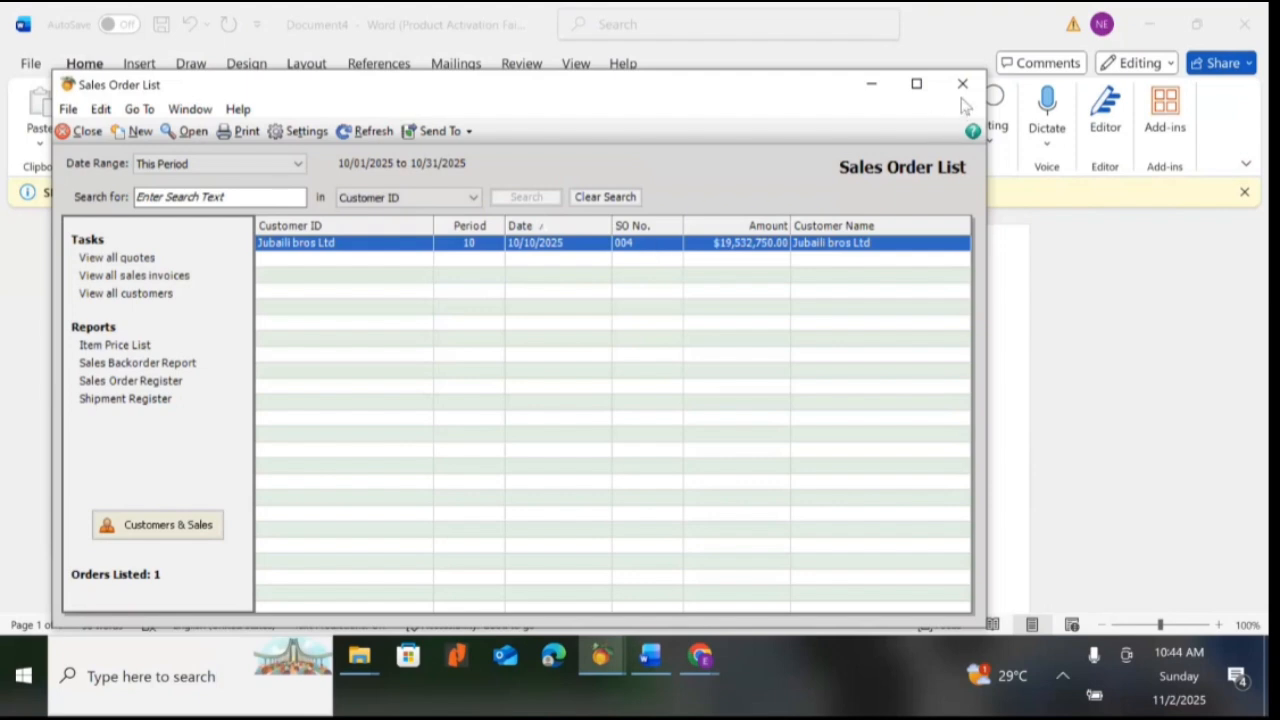
{"action": "double_click", "coordinate": [628, 249]}
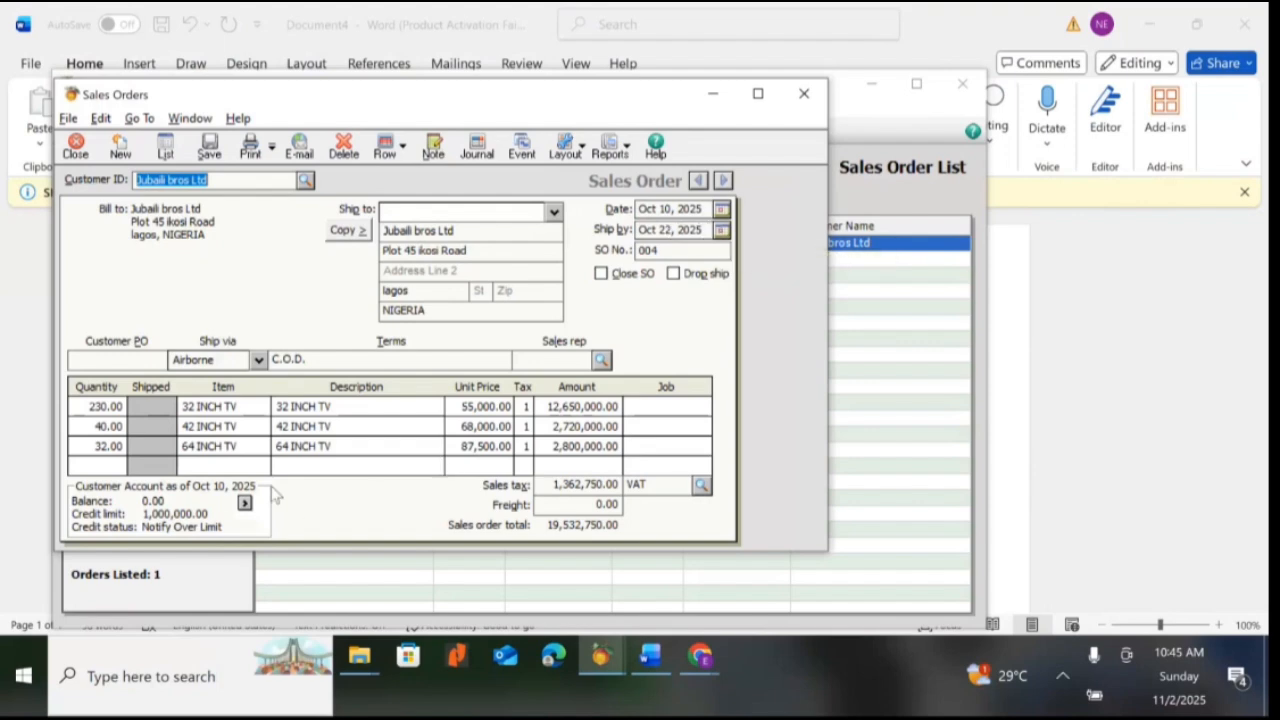
{"action": "left_click", "coordinate": [806, 96]}
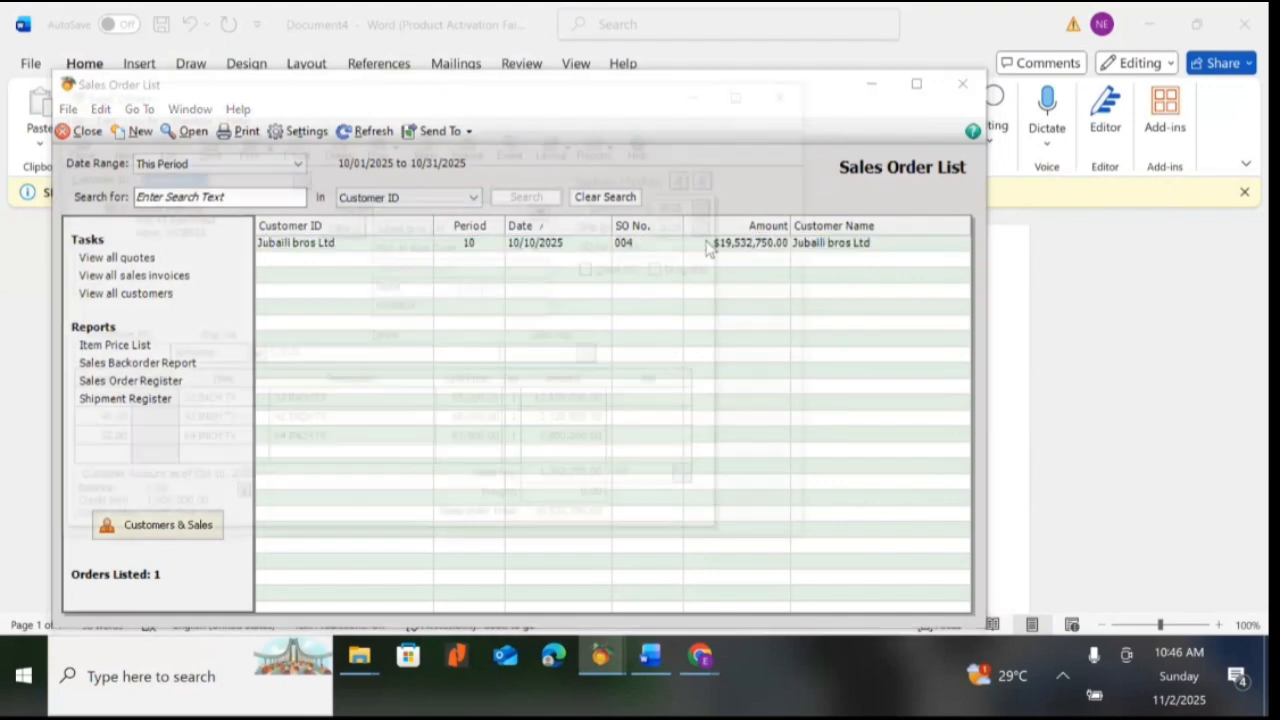
{"action": "double_click", "coordinate": [708, 243]}
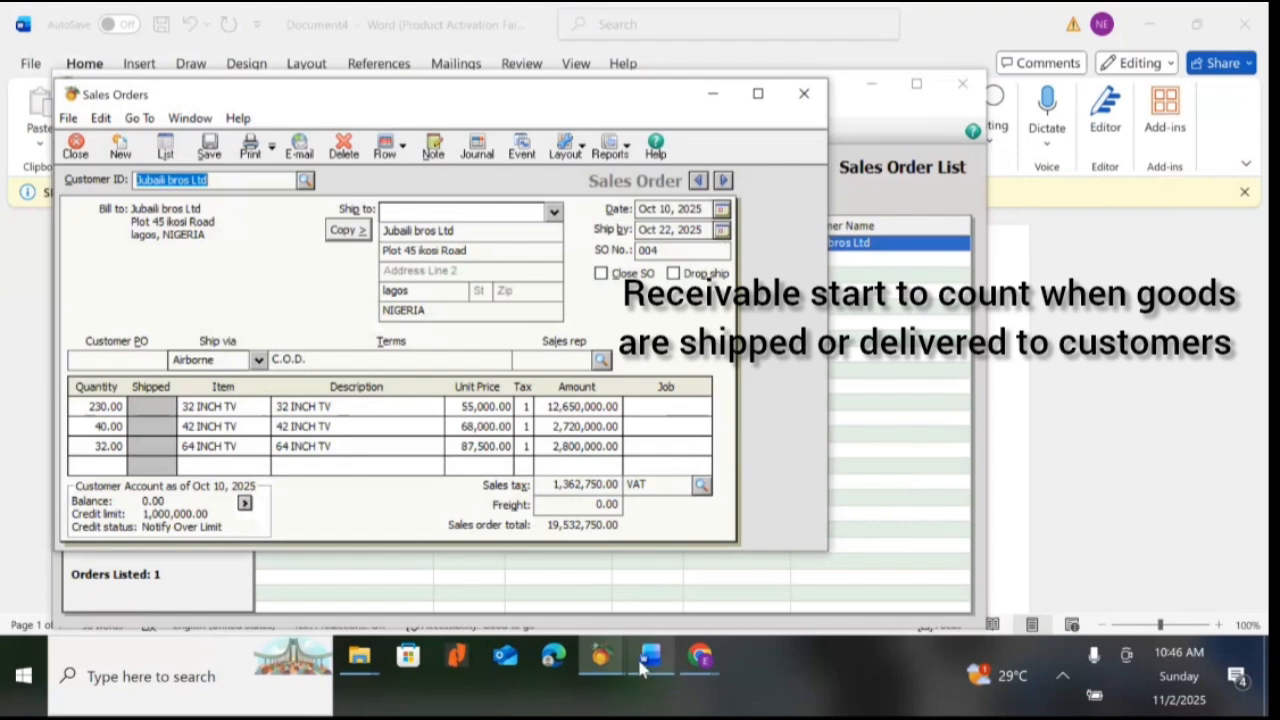
Step: Review the customer's order and payment terms in the Word document, then return to the saved sales order in Peachtree Accounting
{"action": "mouse_move", "coordinate": [640, 662]}
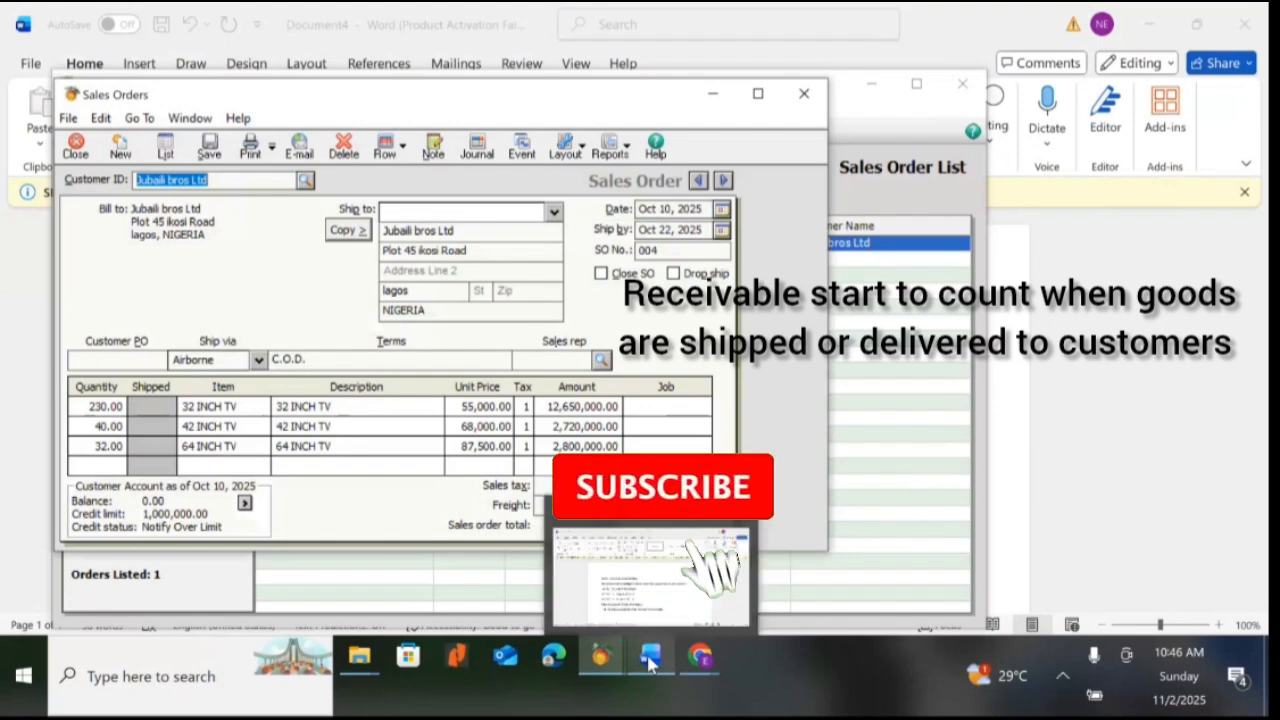
{"action": "left_click", "coordinate": [626, 600]}
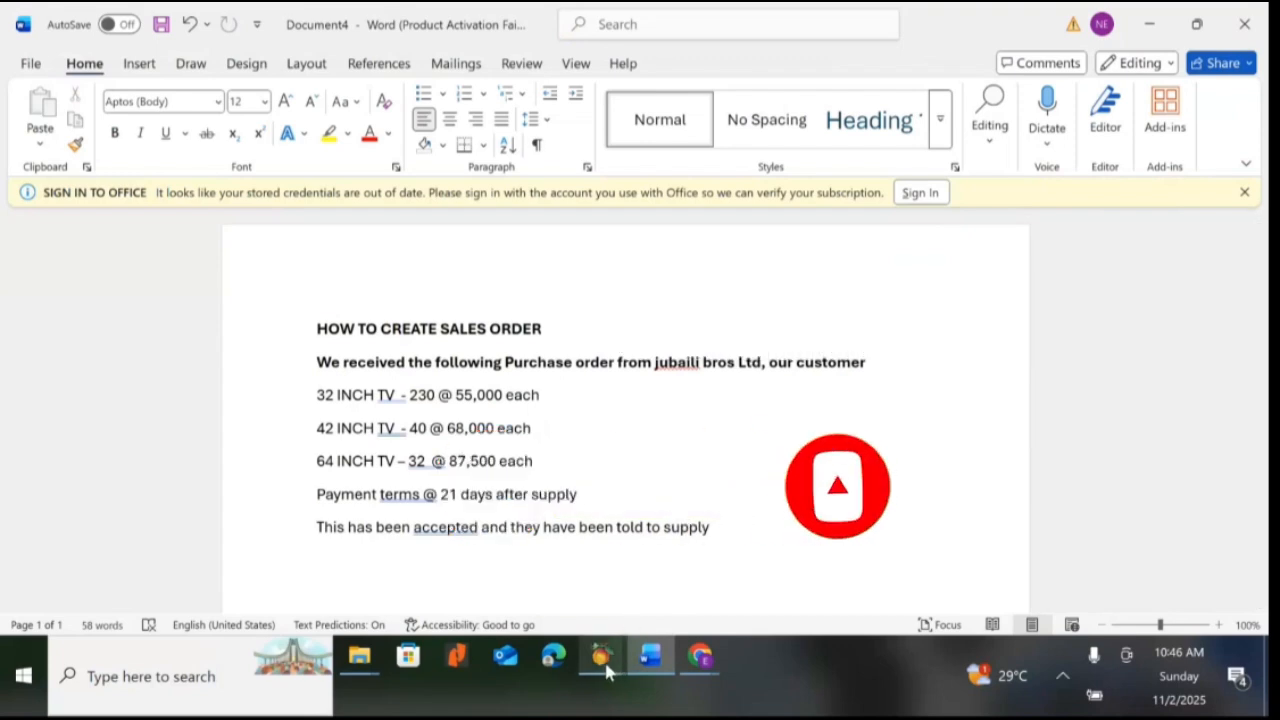
{"action": "mouse_move", "coordinate": [672, 668]}
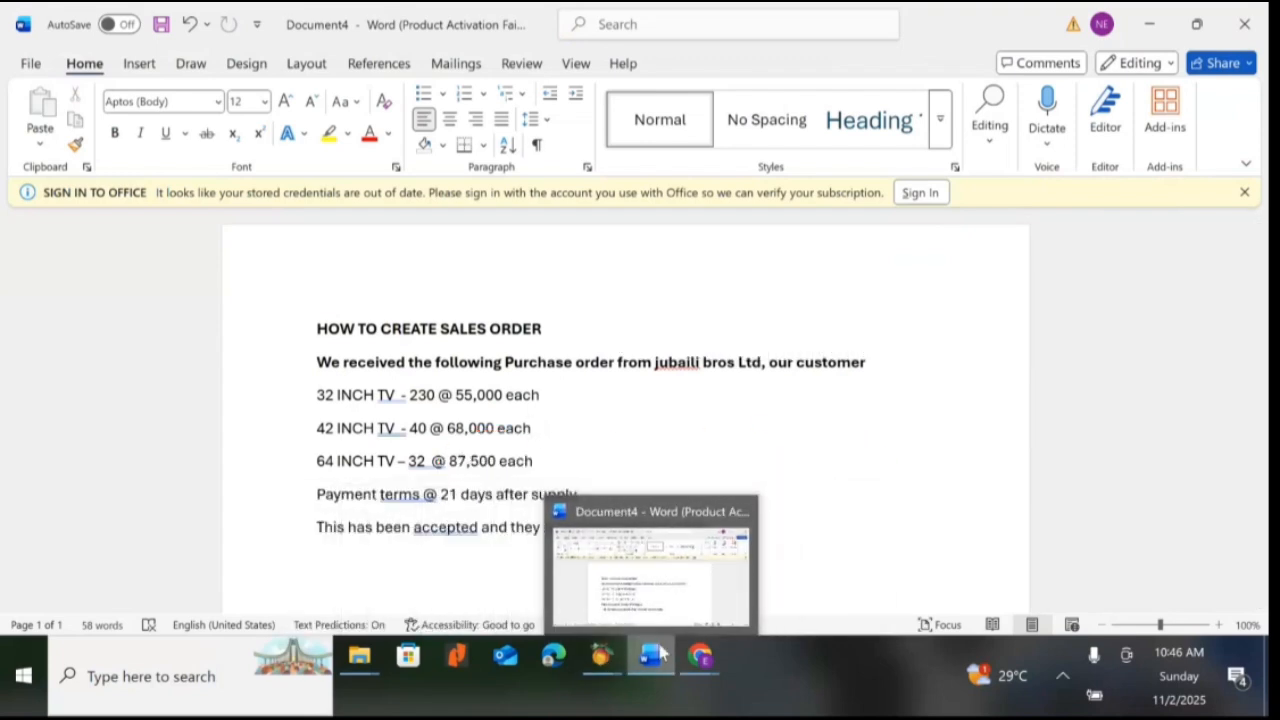
{"action": "mouse_move", "coordinate": [610, 660]}
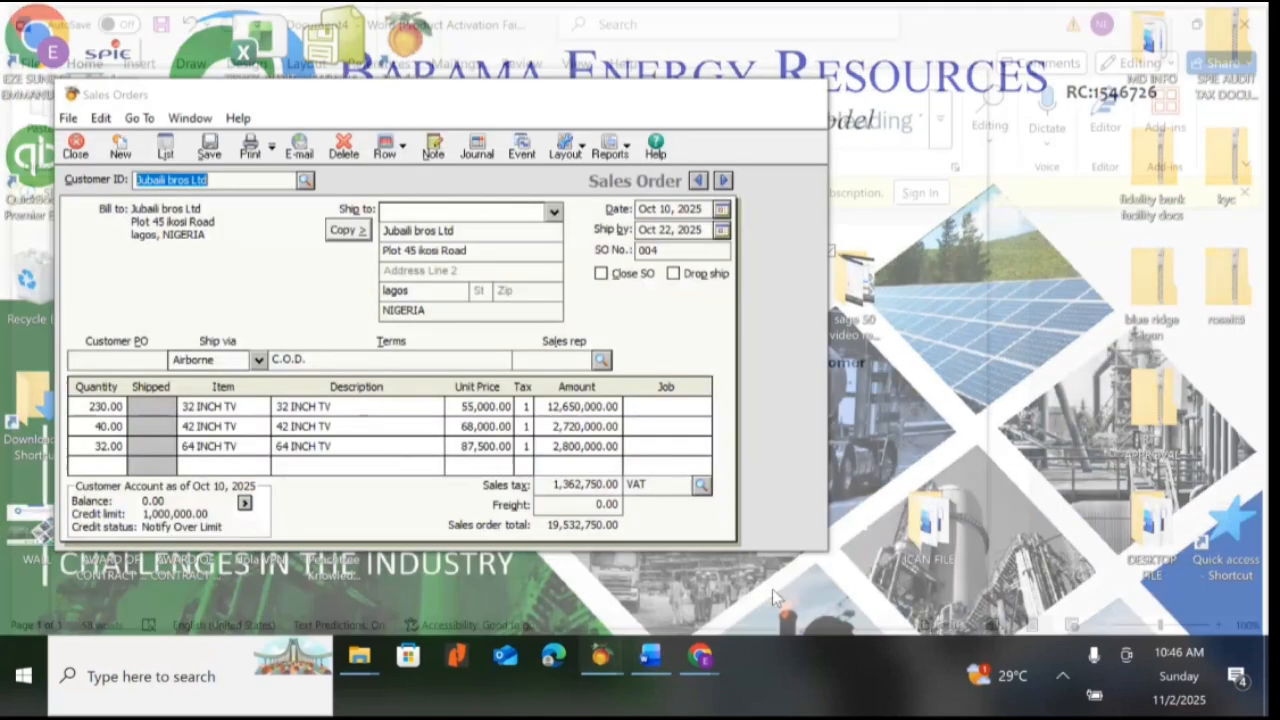
{"action": "left_click", "coordinate": [772, 589]}
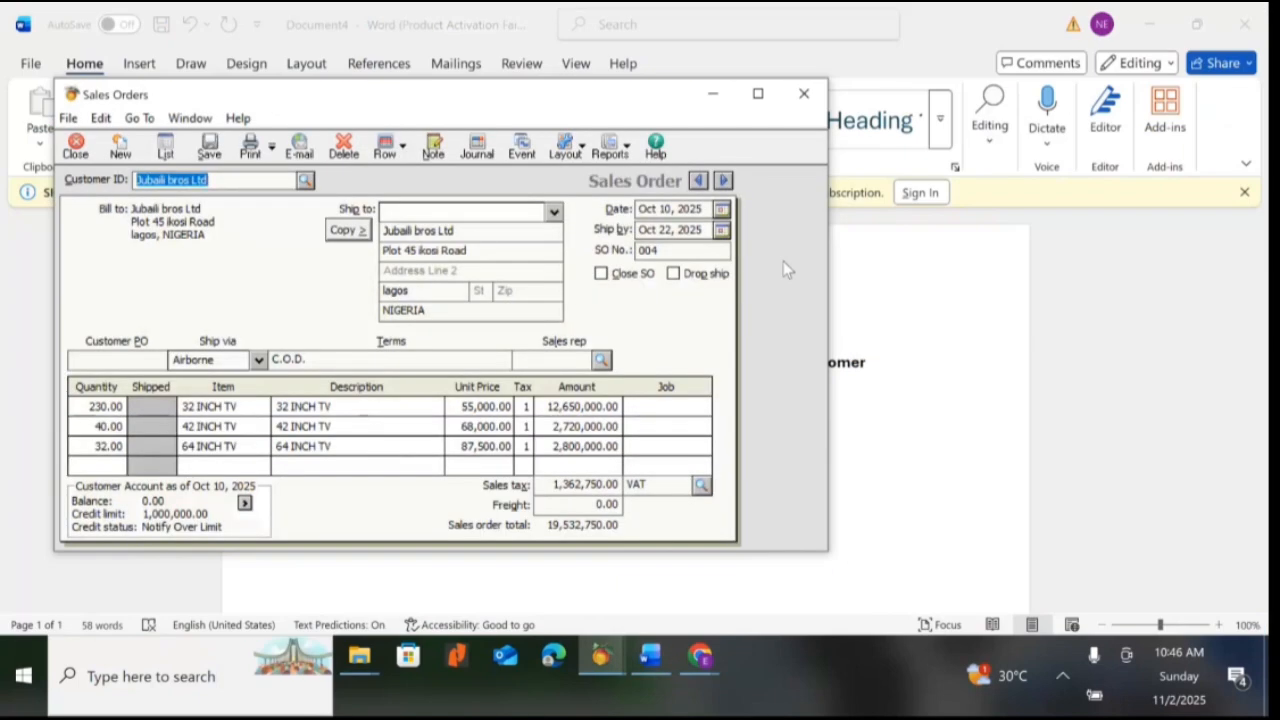